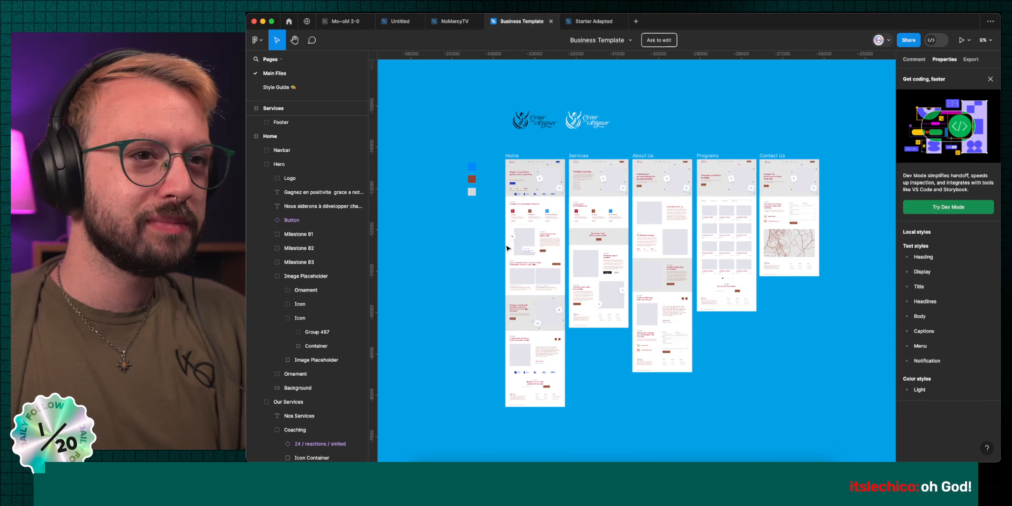
Open the Style Guide page and inspect the bold H1 and H2 heading samples in the Typography frame
click(279, 91)
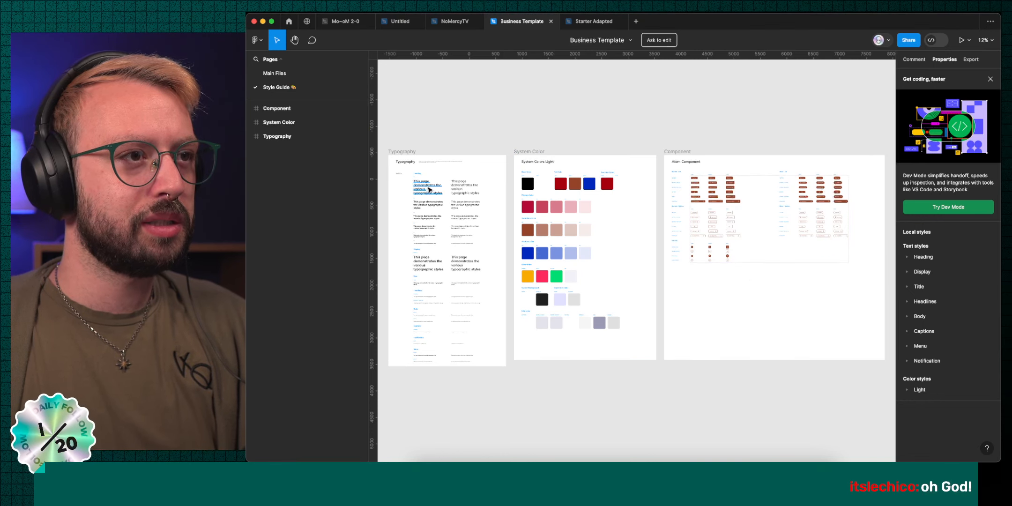
click(427, 186)
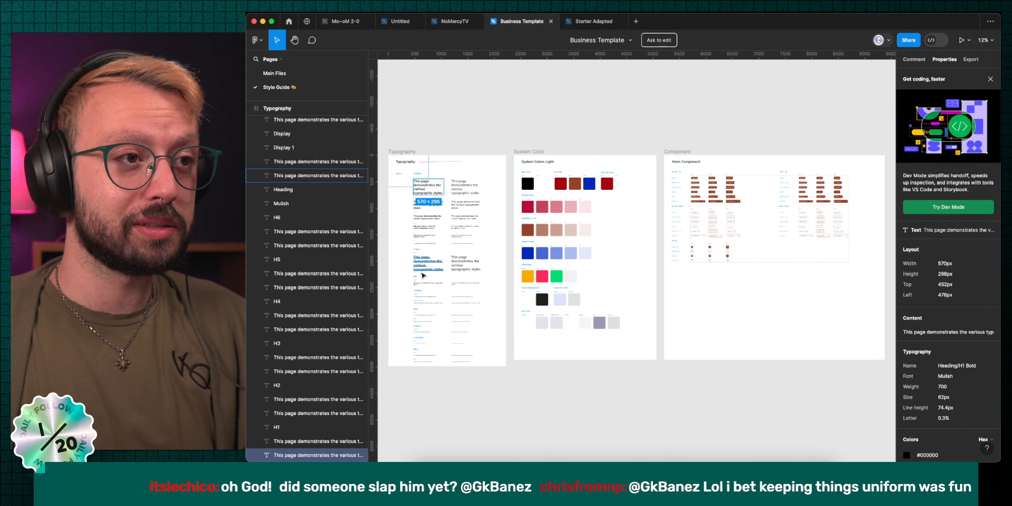
scroll(415, 256, left, 3)
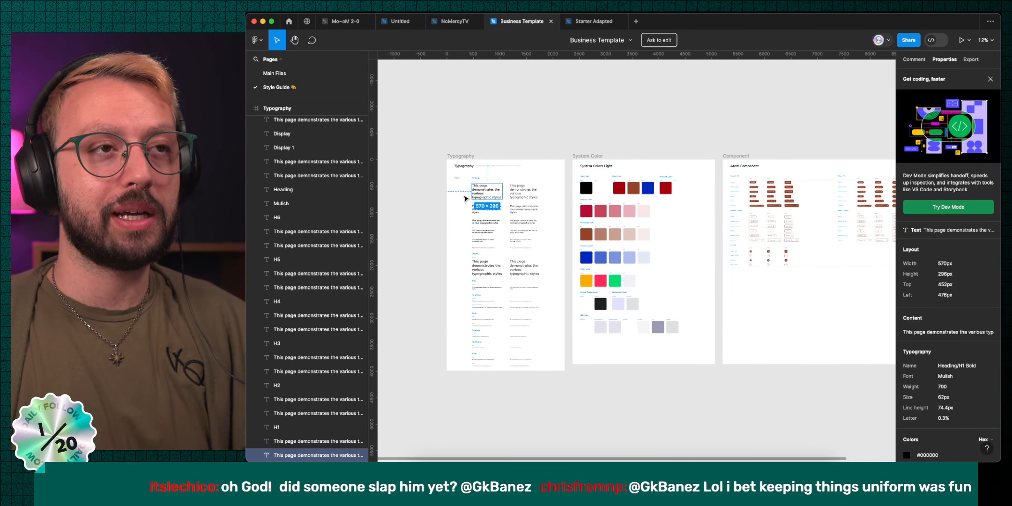
scroll(463, 199, up, 5)
scroll(465, 199, down, 1)
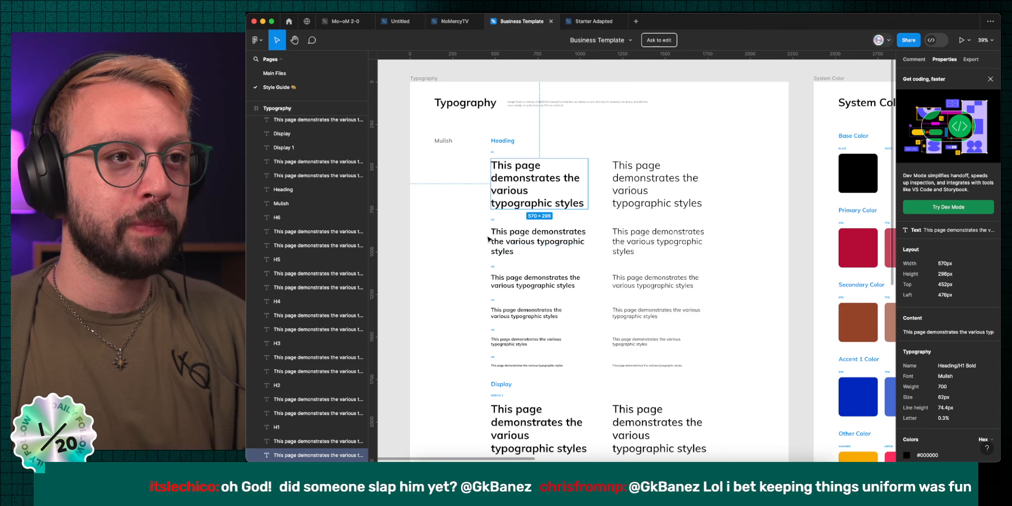
click(508, 242)
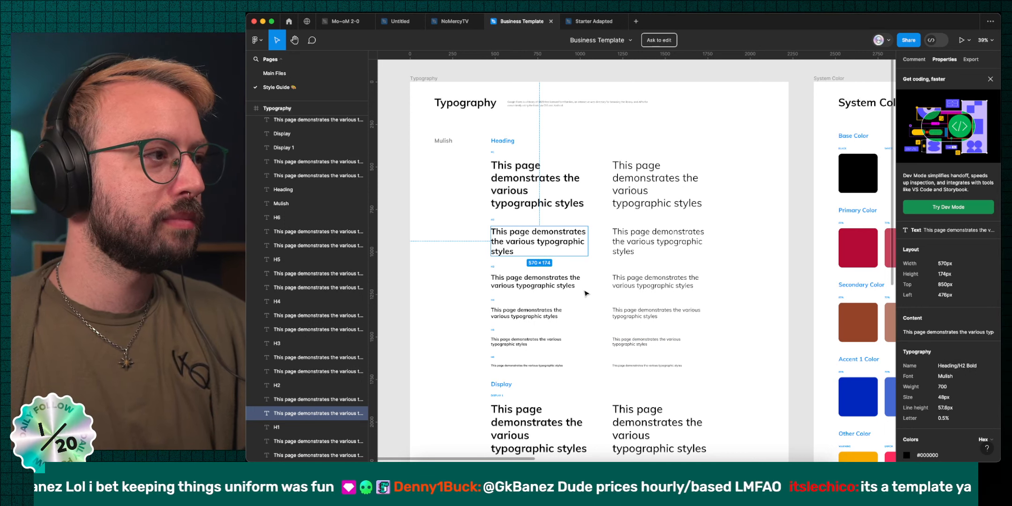
scroll(585, 293, down, 5)
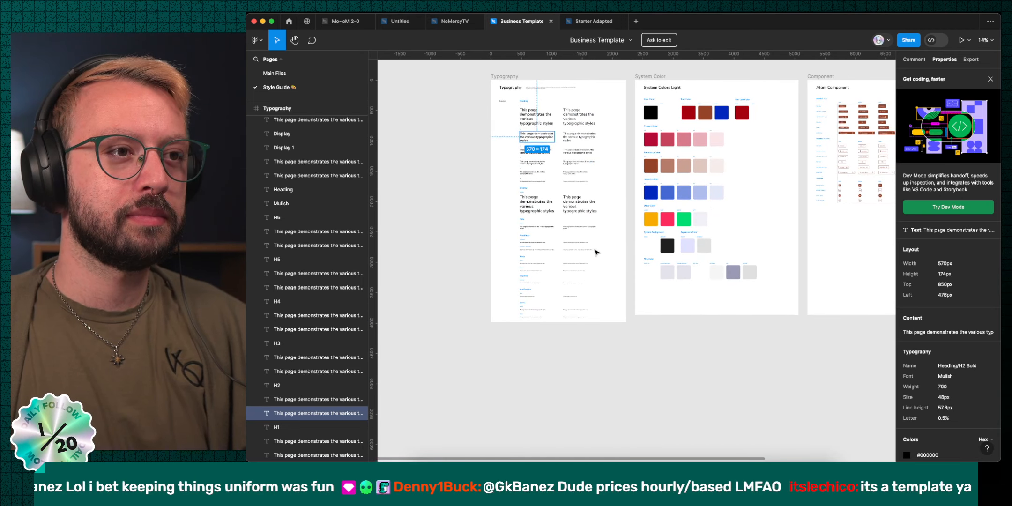
Look over the System Color and Component frames, and return to the page layouts on Main Files
scroll(682, 339, right, 5)
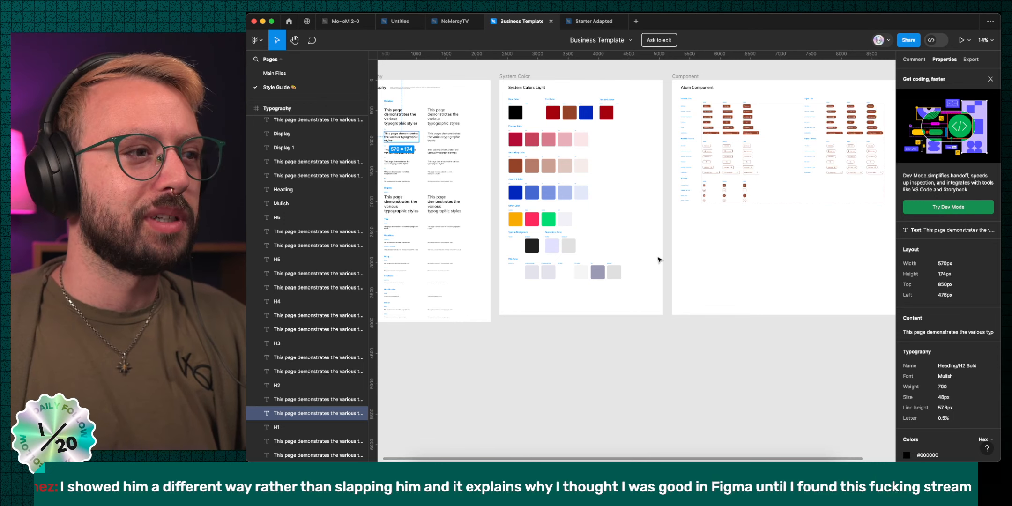
click(309, 74)
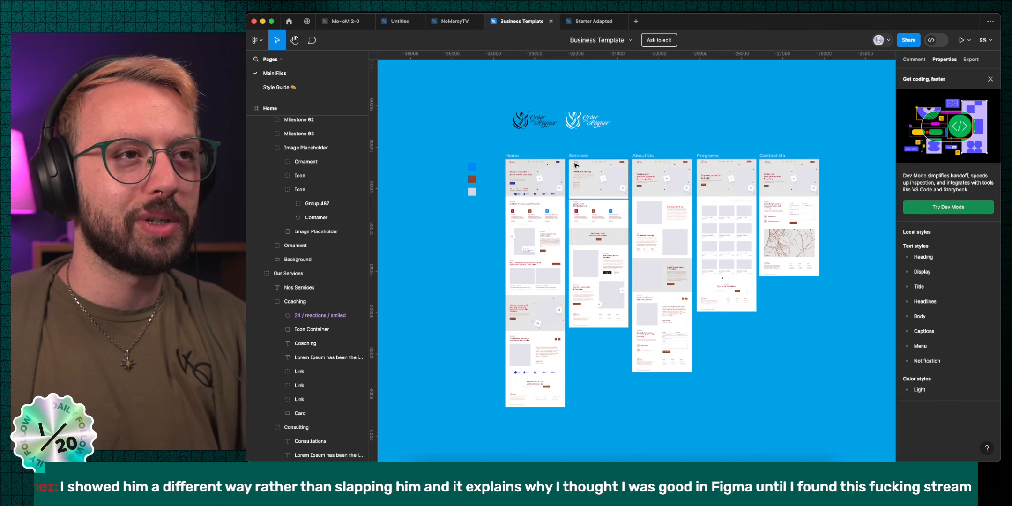
key(shift+1)
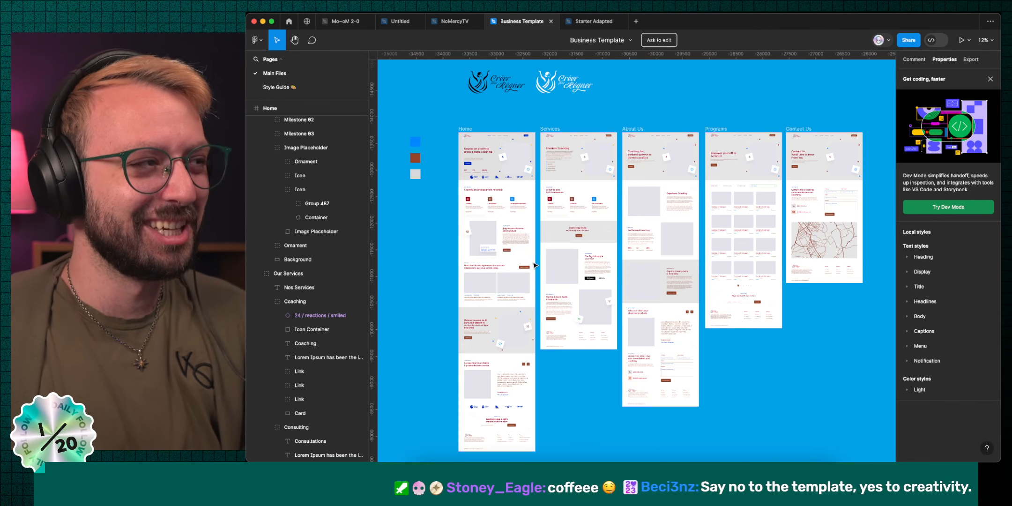
Switch to the Twitch Stream Manager, capture the full screen and a region around the chat message about Figma, and return to Figma
key(ctrl+Left)
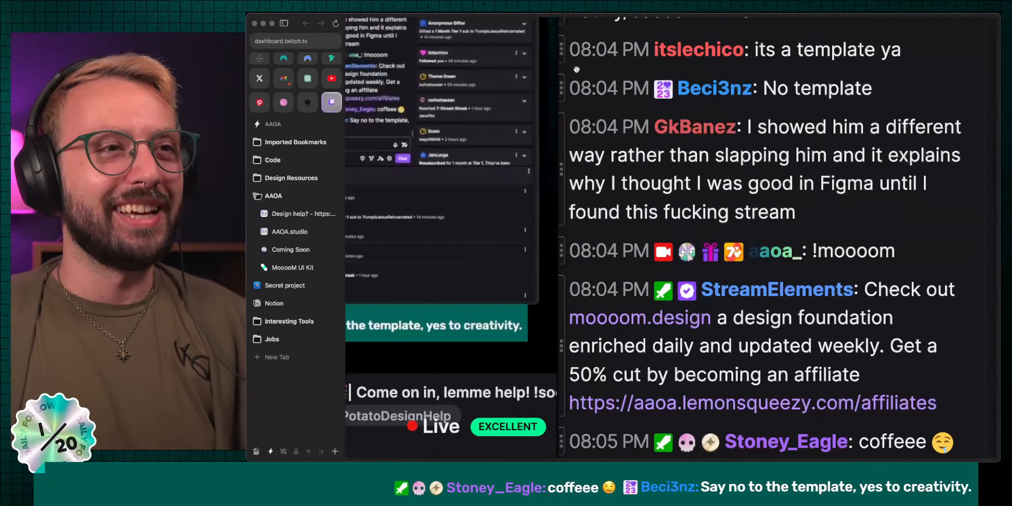
key(super+shift+3)
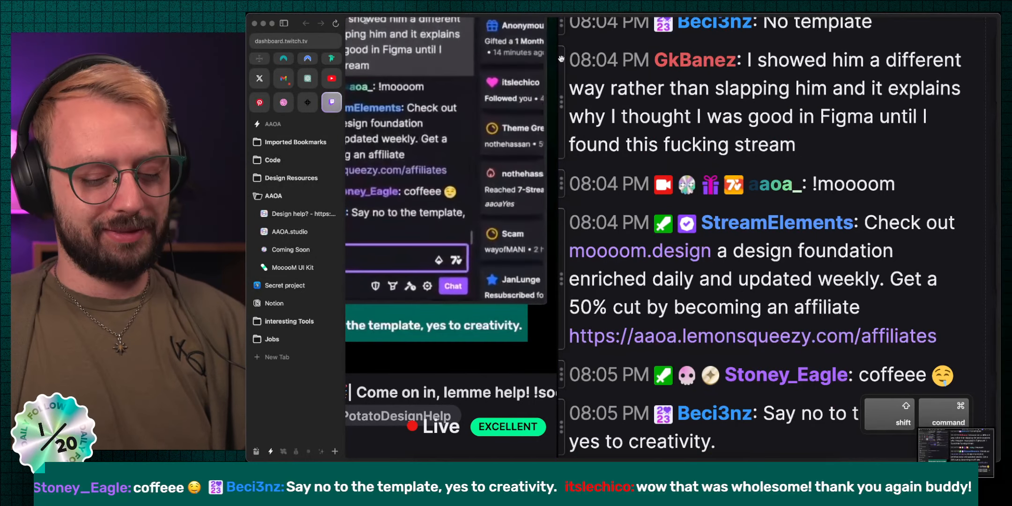
key(super+shift+4)
drag(551, 37, 999, 182)
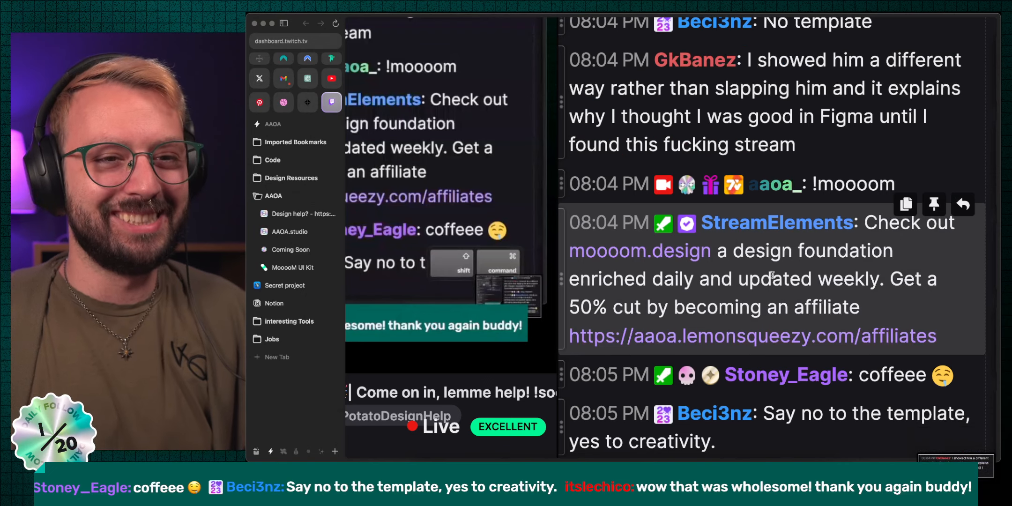
key(super+0)
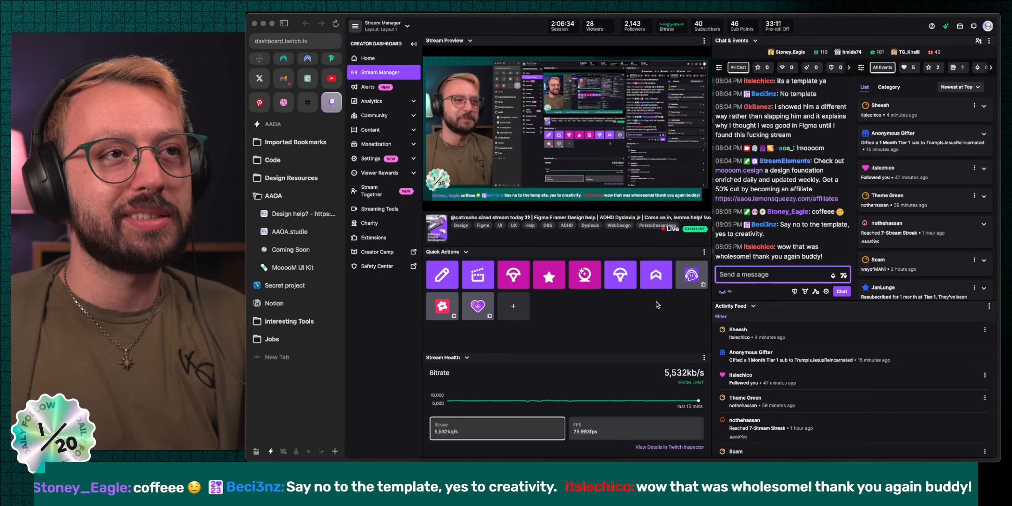
key(ctrl+Right)
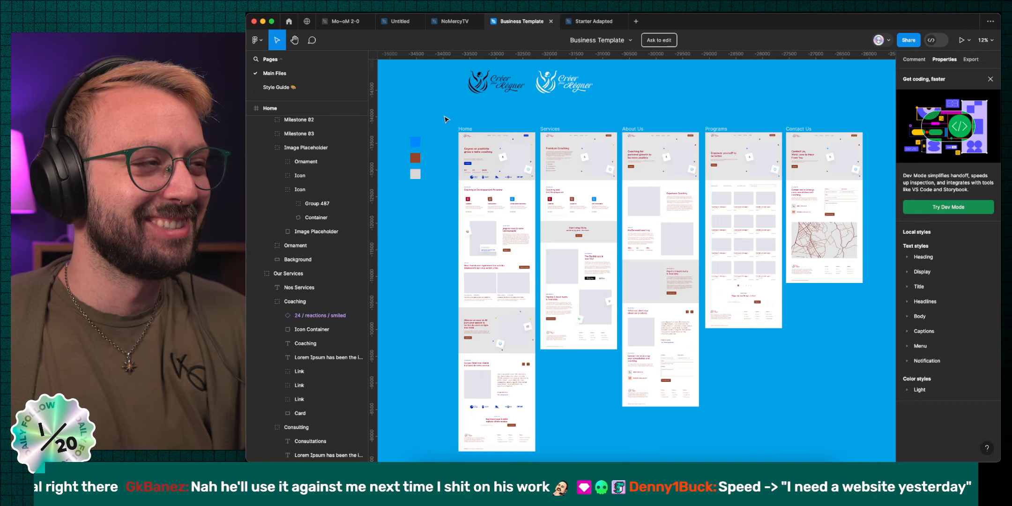
Switch to the Twitch Stream Manager, highlight the chat message's passage starting "I thought I was good in Figma", and resume the paused chat
key(super+Tab)
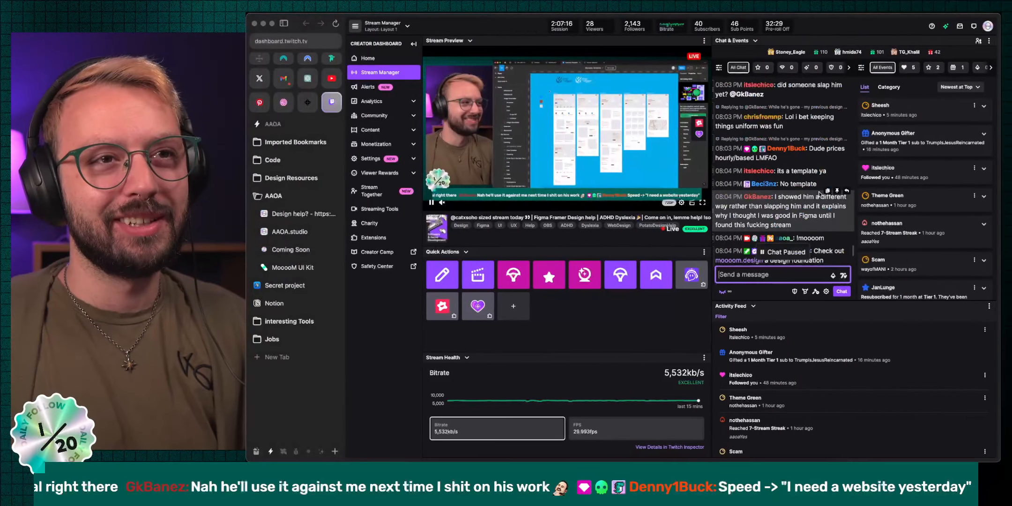
scroll(820, 193, up, 5)
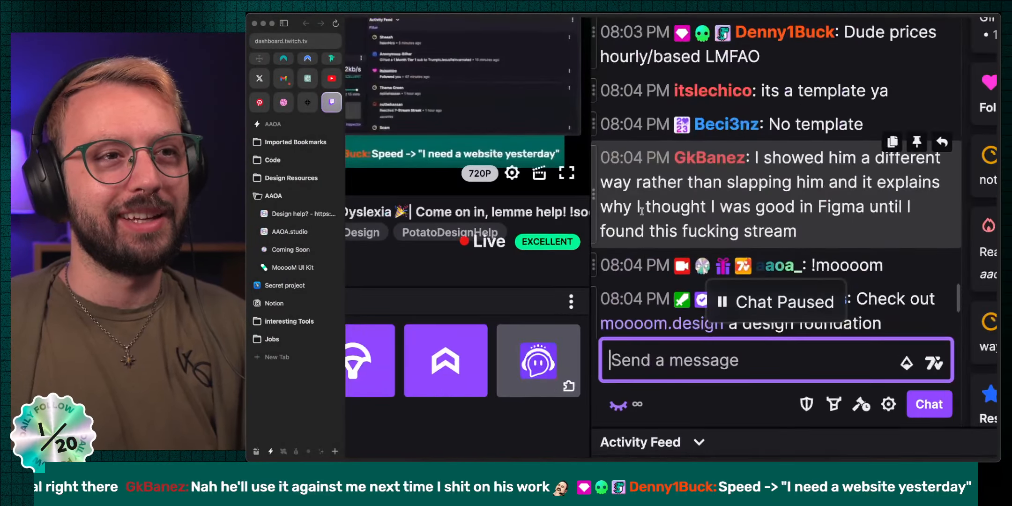
drag(632, 207, 791, 236)
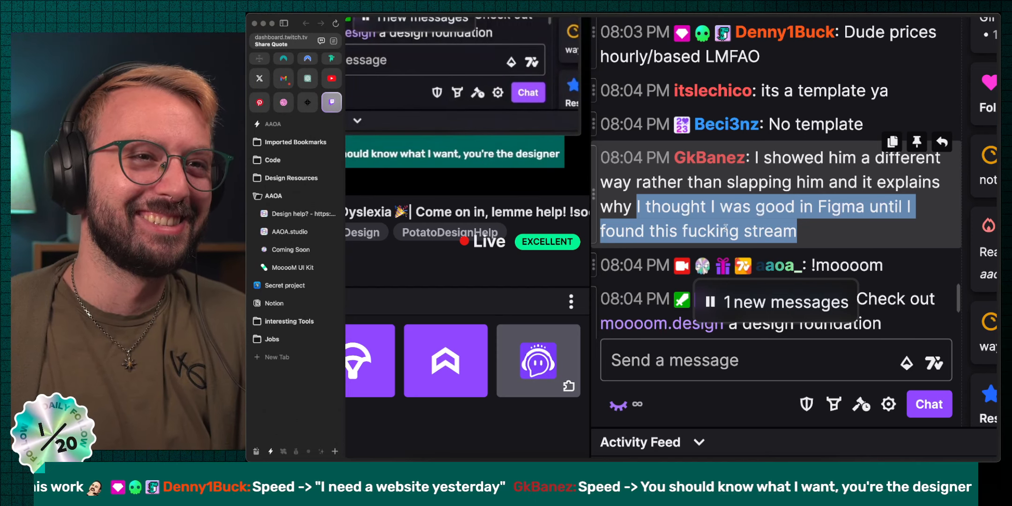
key(super+0)
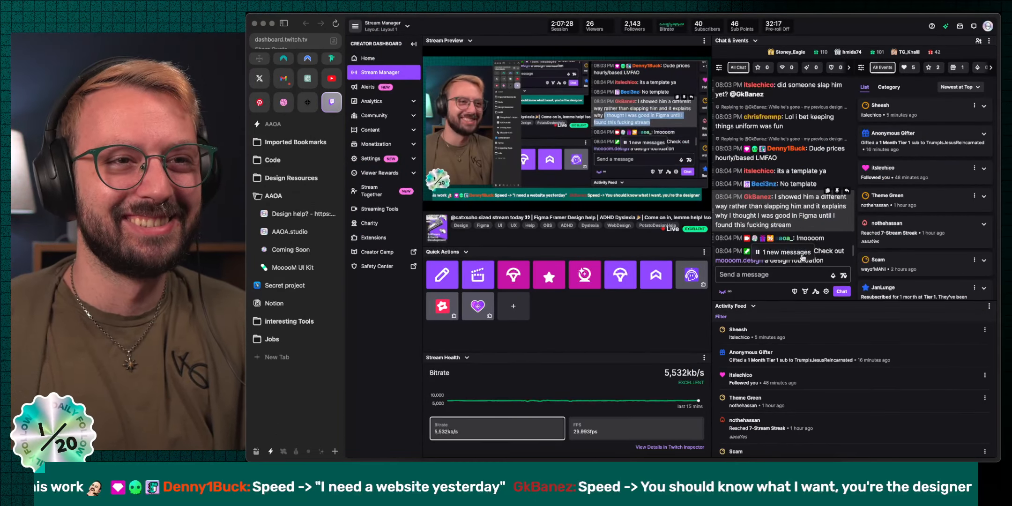
click(786, 252)
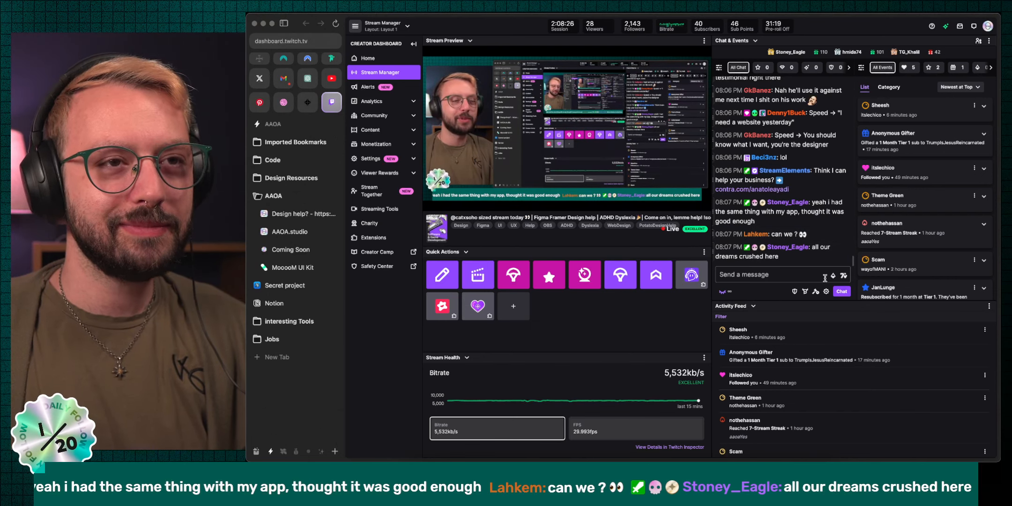
Read back through the earlier chat messages to the one about the Japanese Predator Rat site, and return to the newest messages
scroll(796, 239, up, 3)
scroll(794, 237, down, 3)
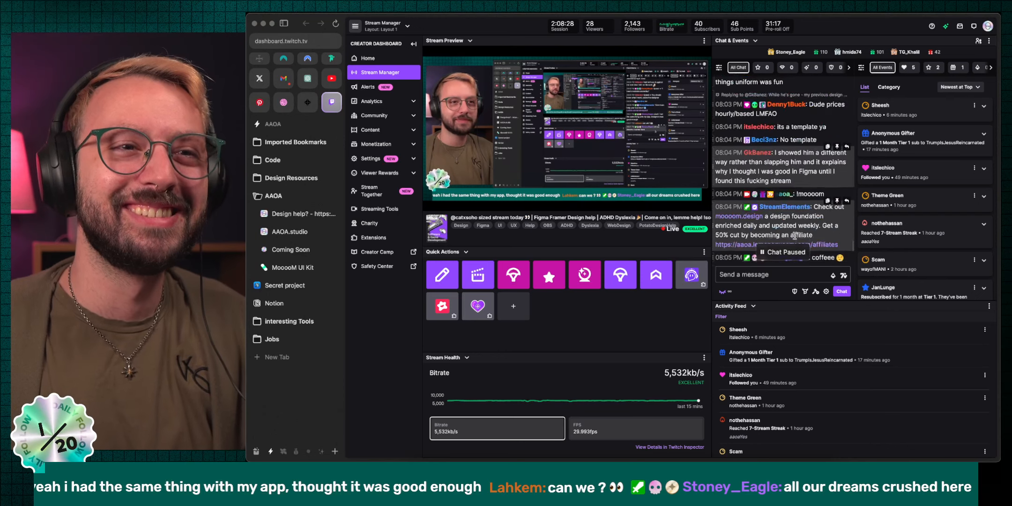
scroll(794, 231, up, 3)
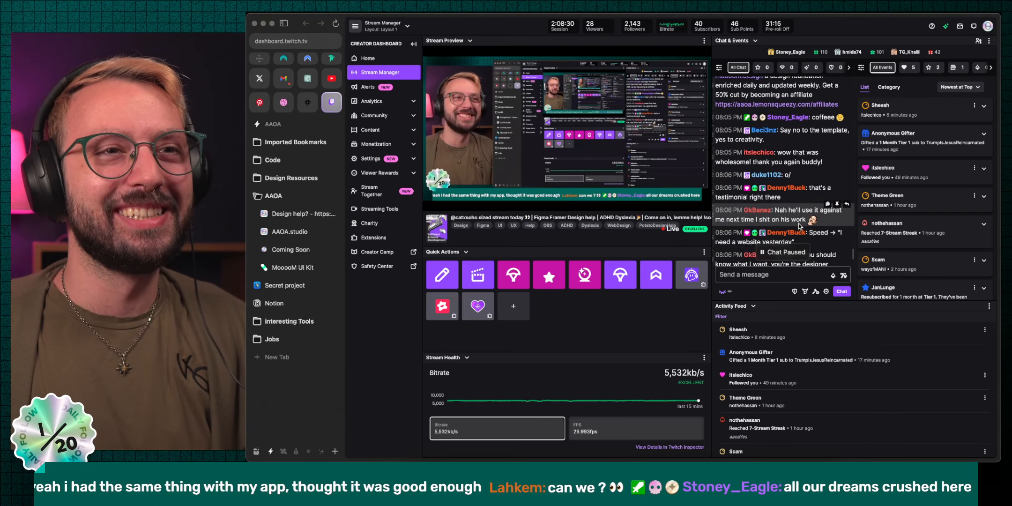
scroll(796, 225, up, 5)
scroll(798, 221, down, 2)
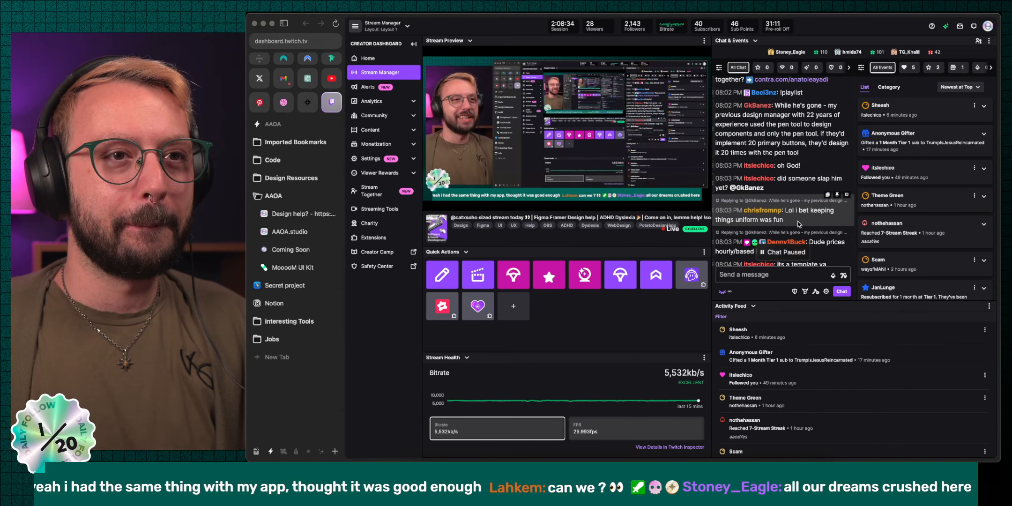
scroll(799, 224, up, 4)
scroll(798, 224, up, 5)
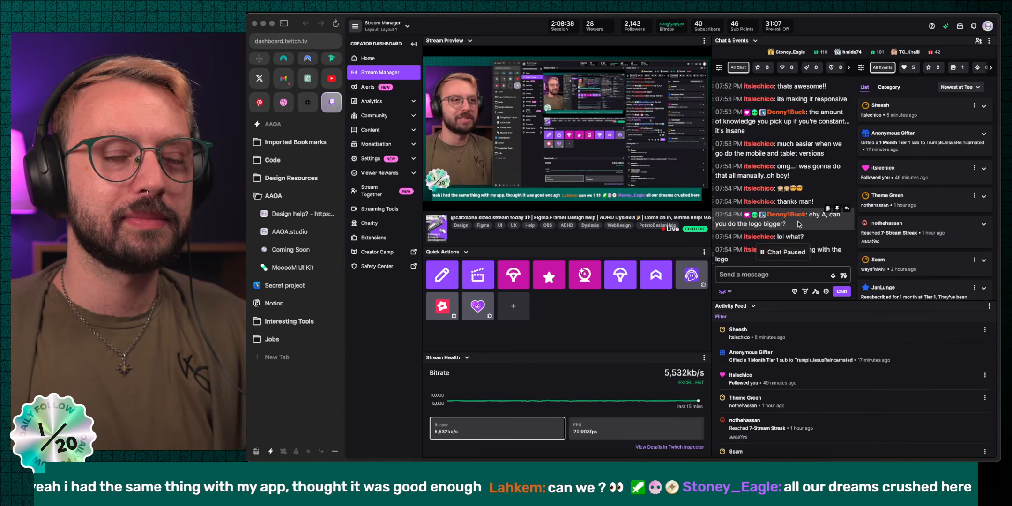
scroll(797, 224, up, 3)
scroll(797, 222, up, 5)
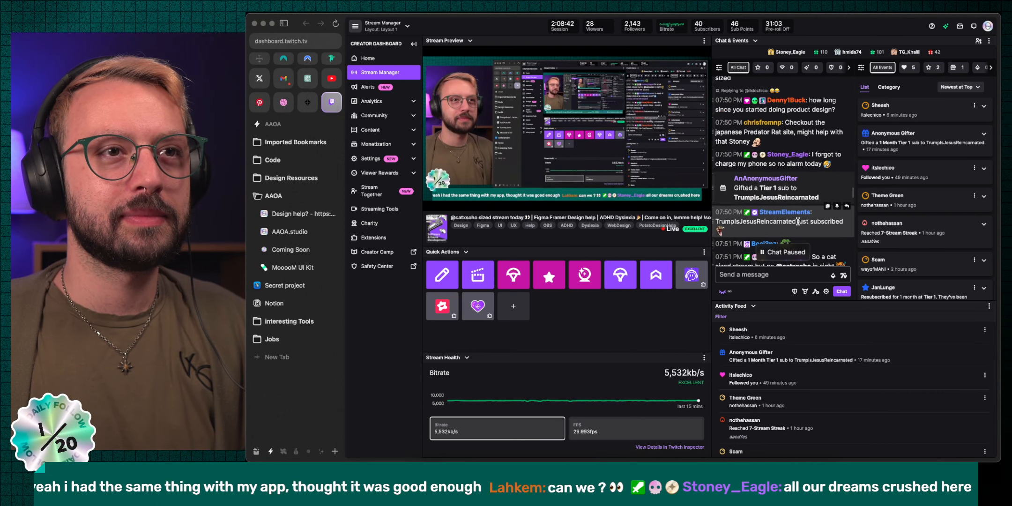
scroll(798, 221, up, 2)
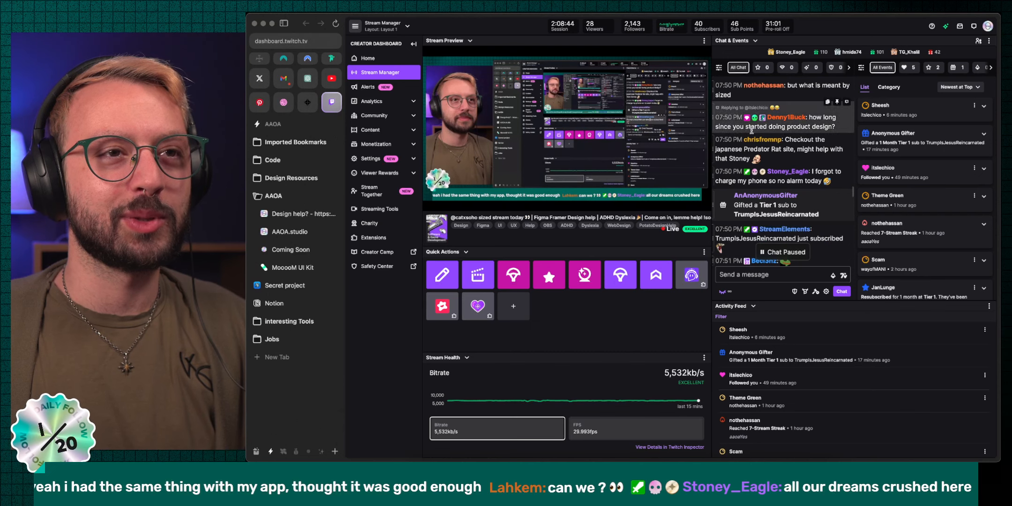
drag(731, 149, 814, 149)
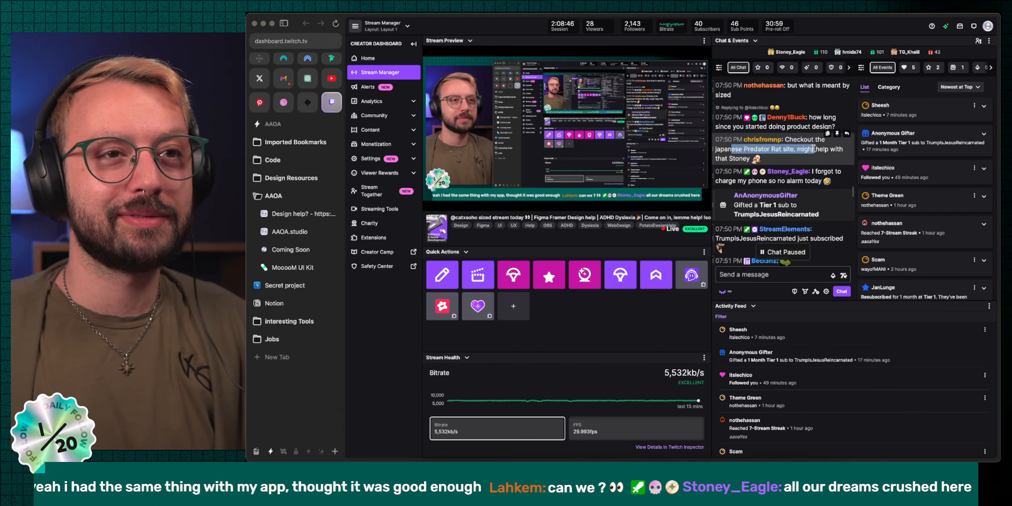
click(755, 159)
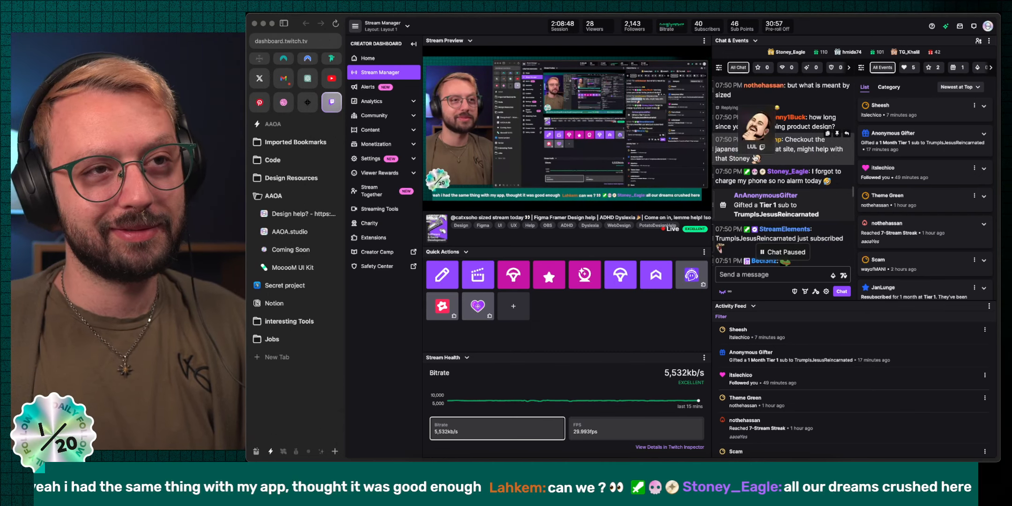
scroll(768, 174, down, 10)
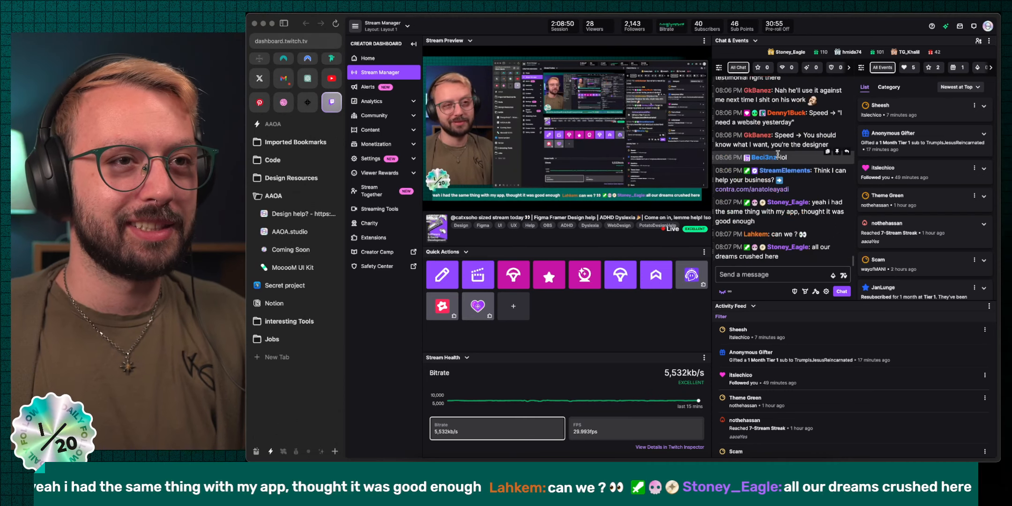
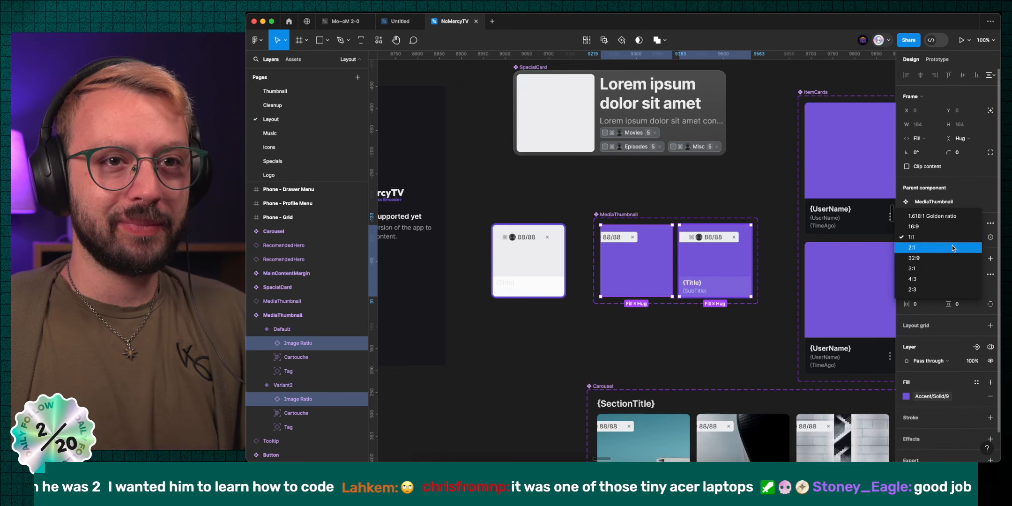
Set the Image Ratio of both MediaThumbnail variants to 2:3 and deselect them
click(929, 289)
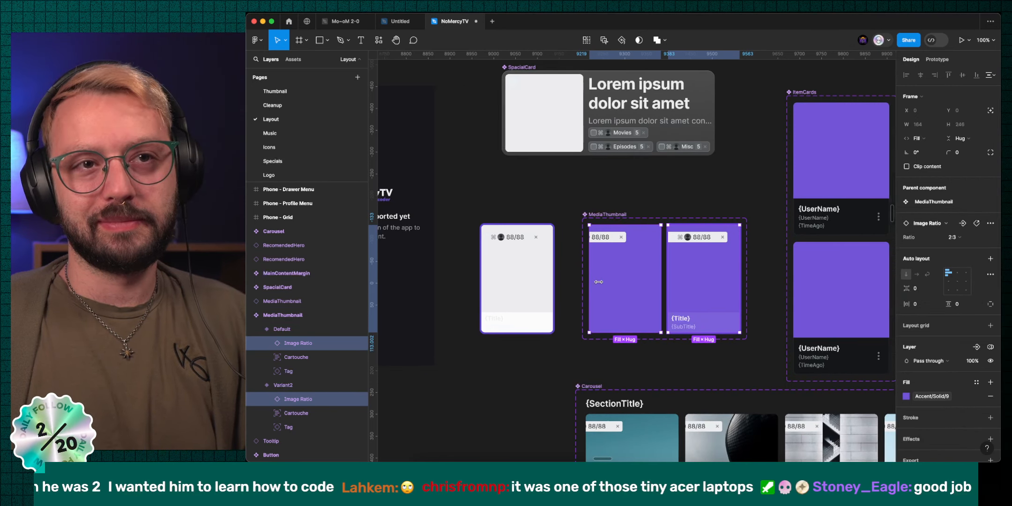
scroll(598, 281, right, 2)
scroll(571, 217, down, 5)
scroll(572, 216, down, 2)
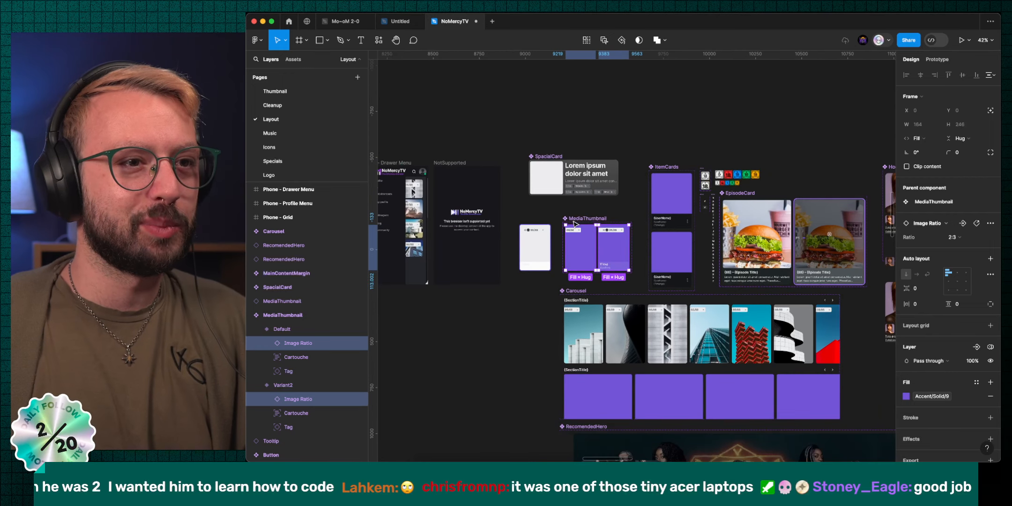
click(537, 291)
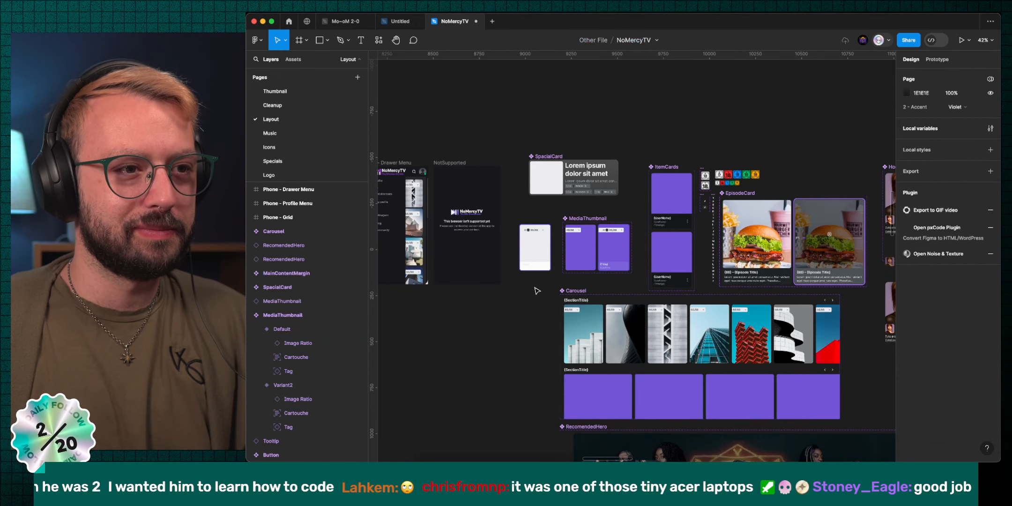
Set the Image Ratio of the five images in the Carousel's Backdrops variant to 16:9 and clear the selection
super+click(610, 393)
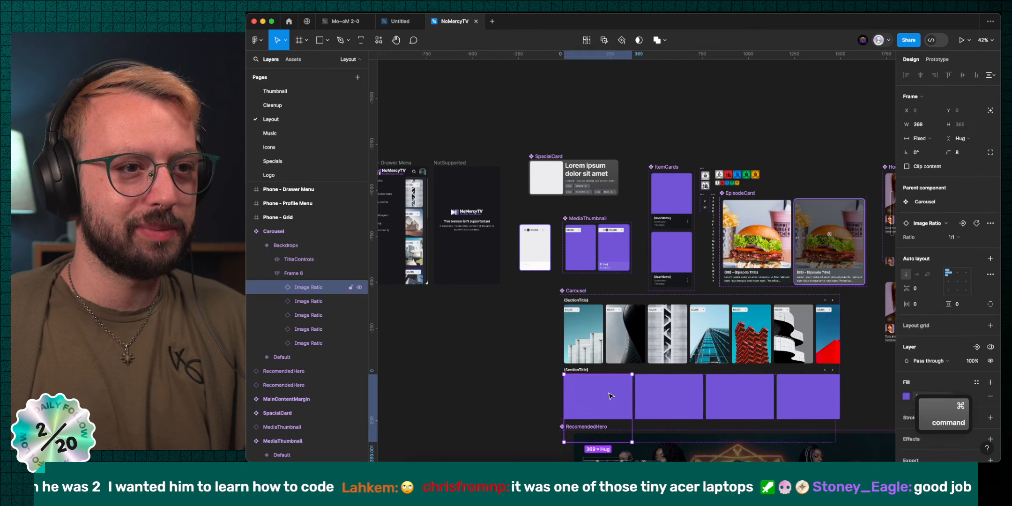
shift+super+click(661, 390)
shift+super+click(739, 393)
shift+super+click(799, 391)
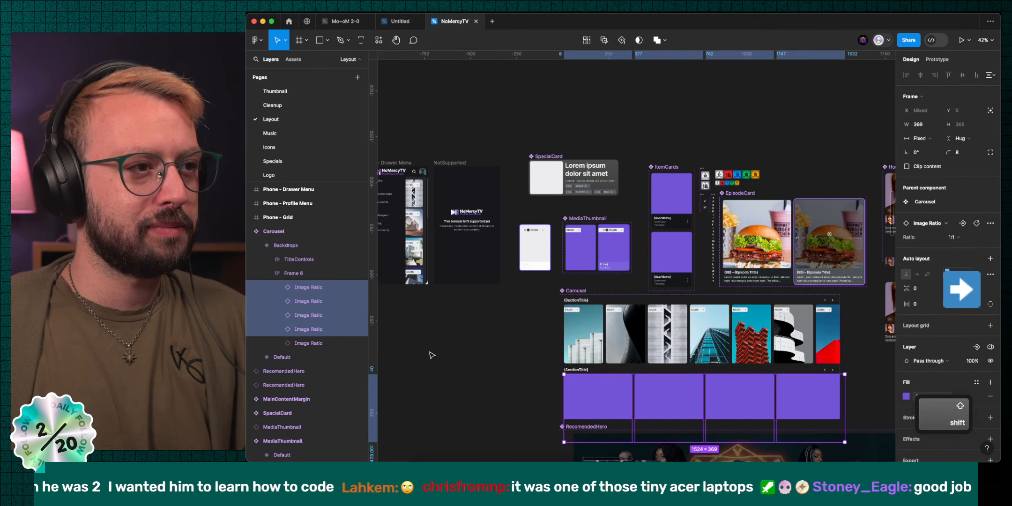
shift+super+click(868, 396)
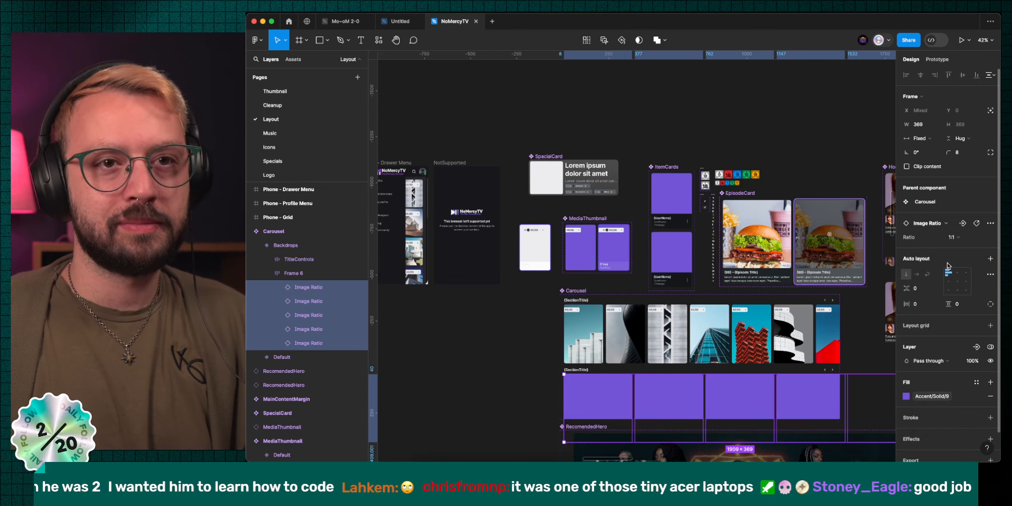
click(954, 237)
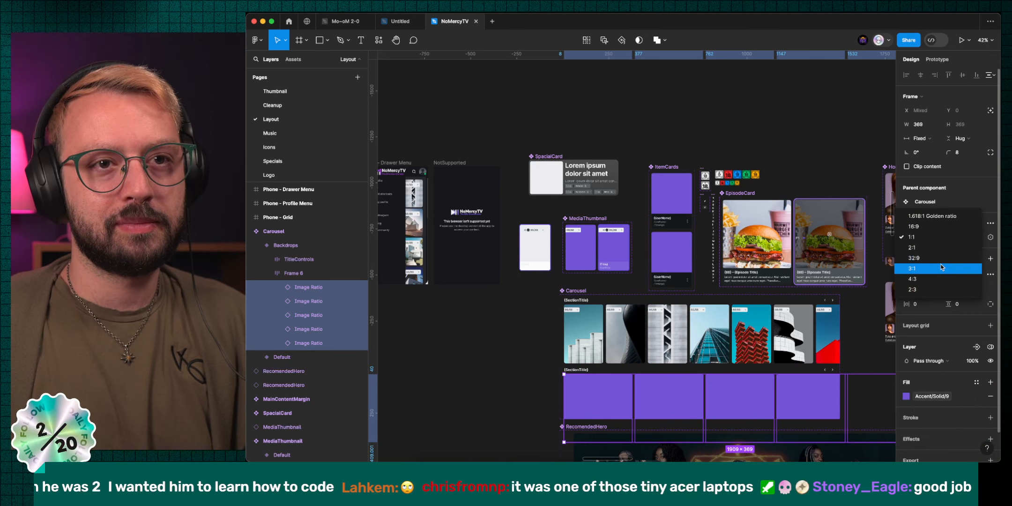
click(925, 227)
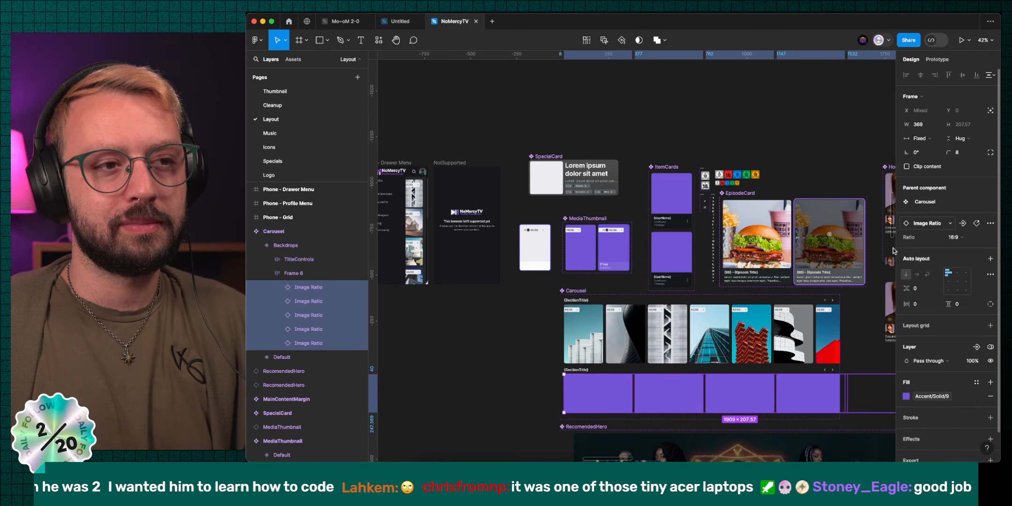
click(508, 361)
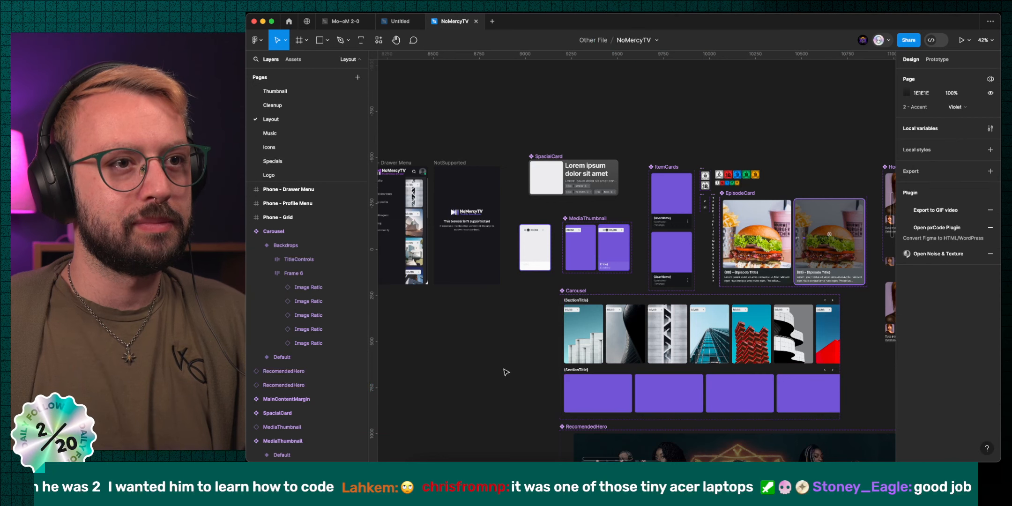
super+click(671, 253)
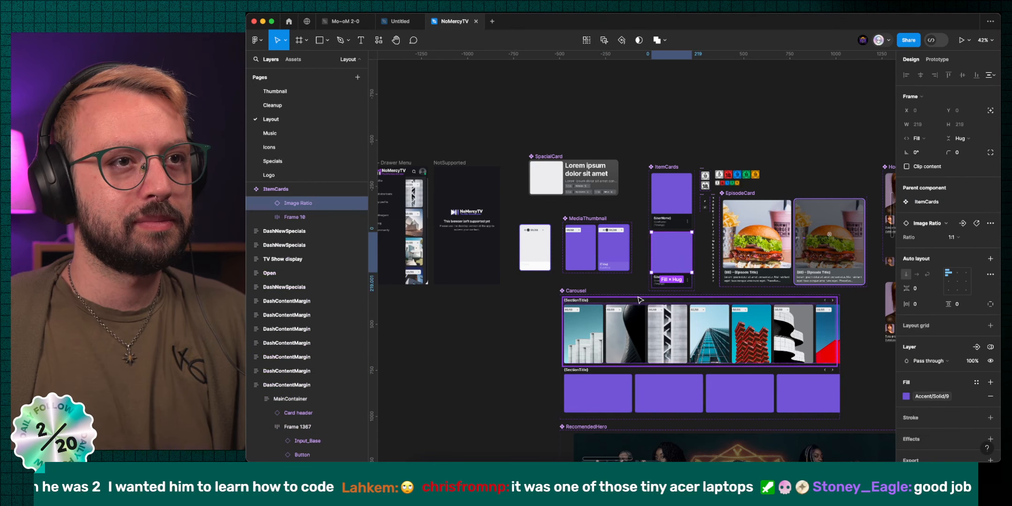
click(520, 324)
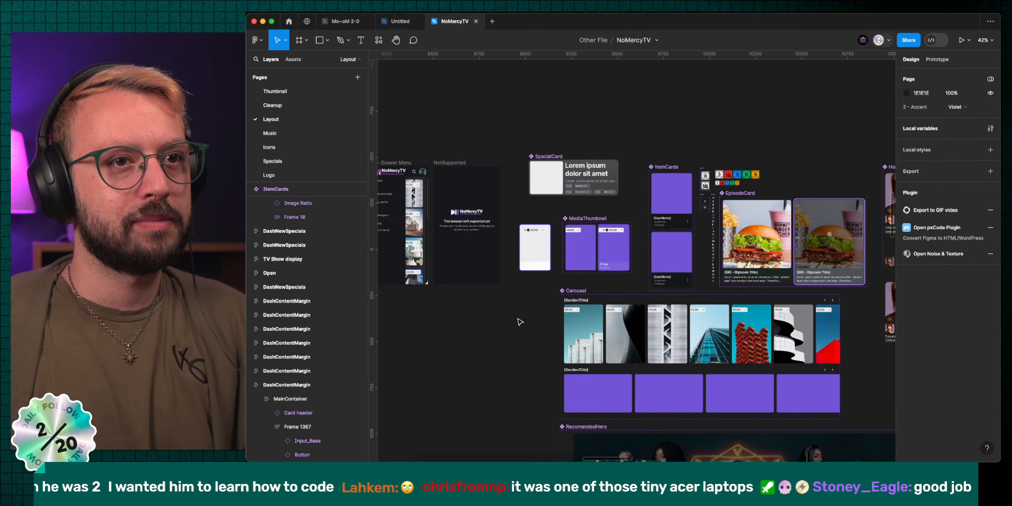
Set the Image Ratio of the first HoomanPic variant's portrait to 2:3
scroll(520, 322, right, 5)
scroll(520, 321, right, 4)
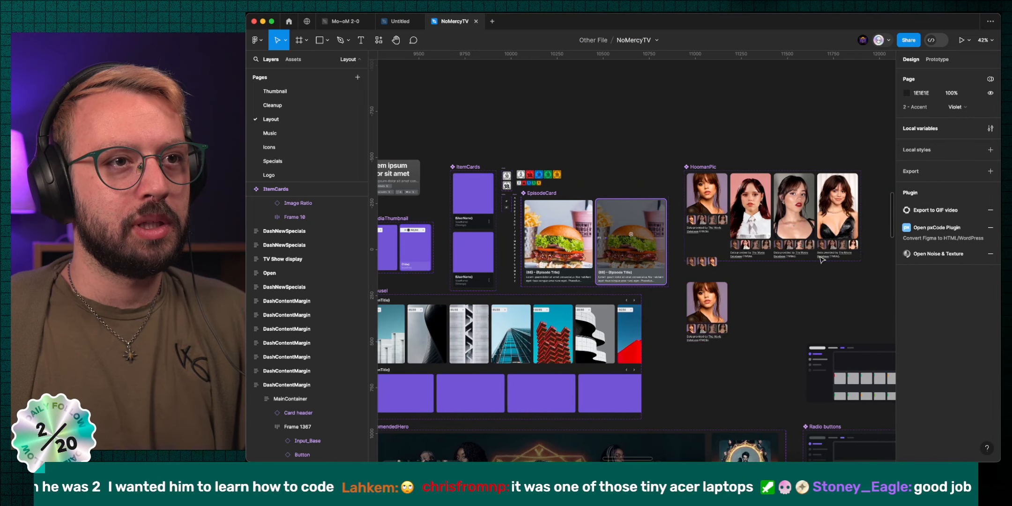
key(super)
super+click(757, 204)
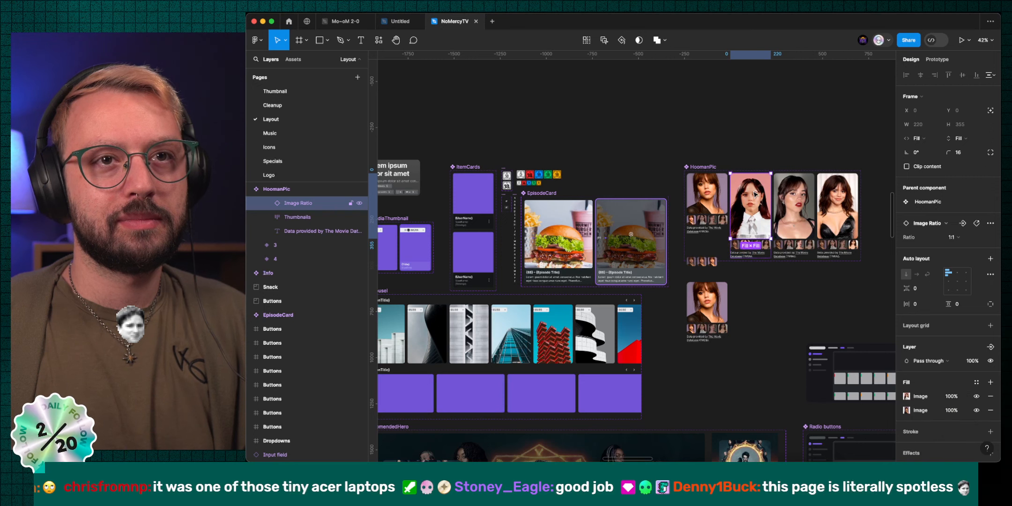
click(713, 196)
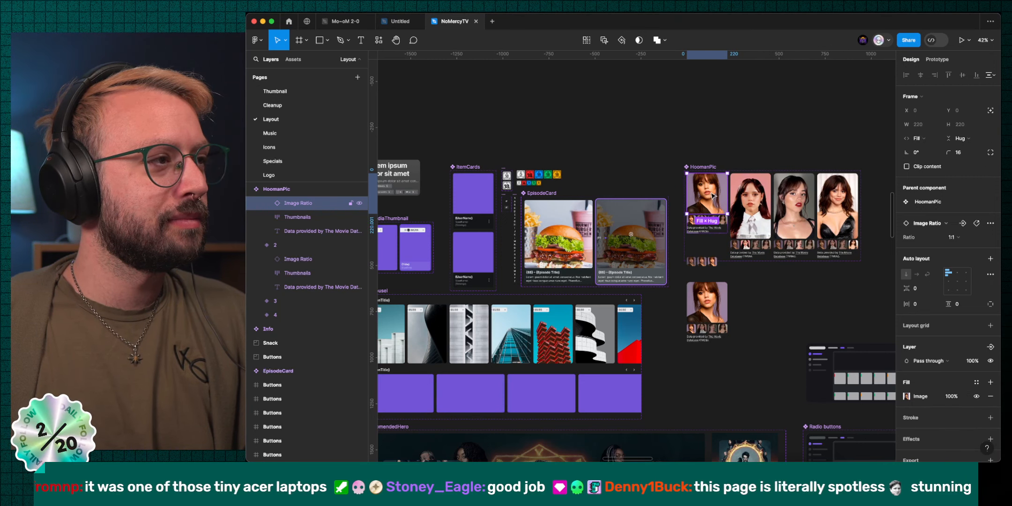
scroll(712, 196, right, 3)
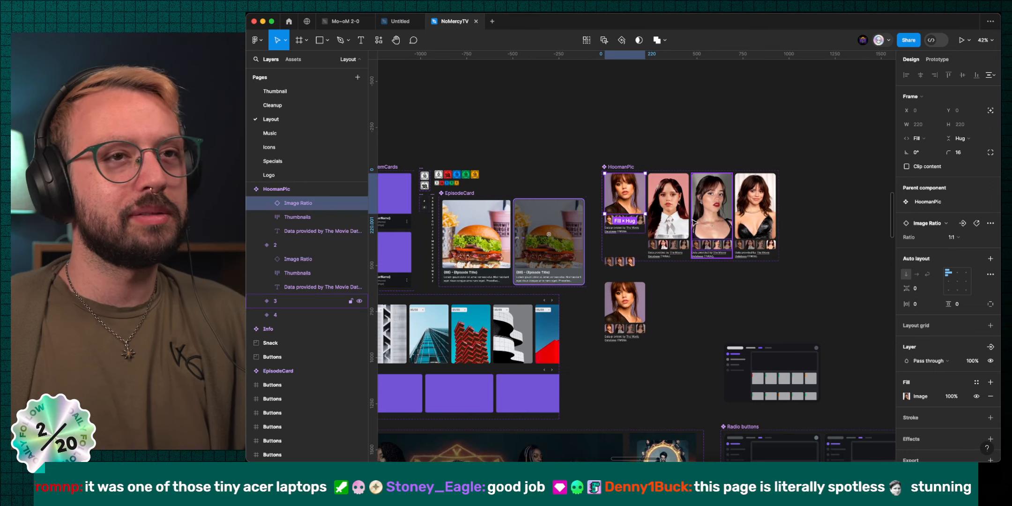
click(961, 238)
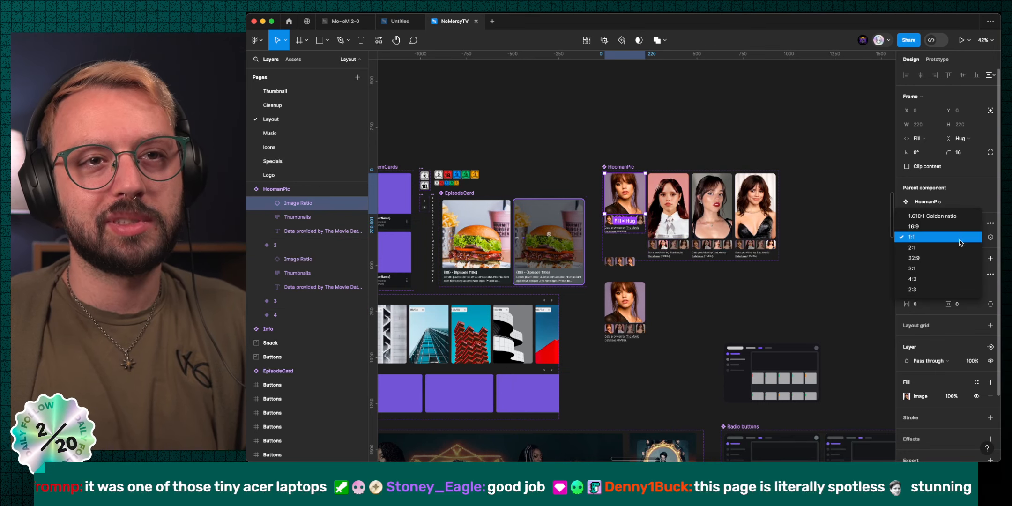
click(925, 290)
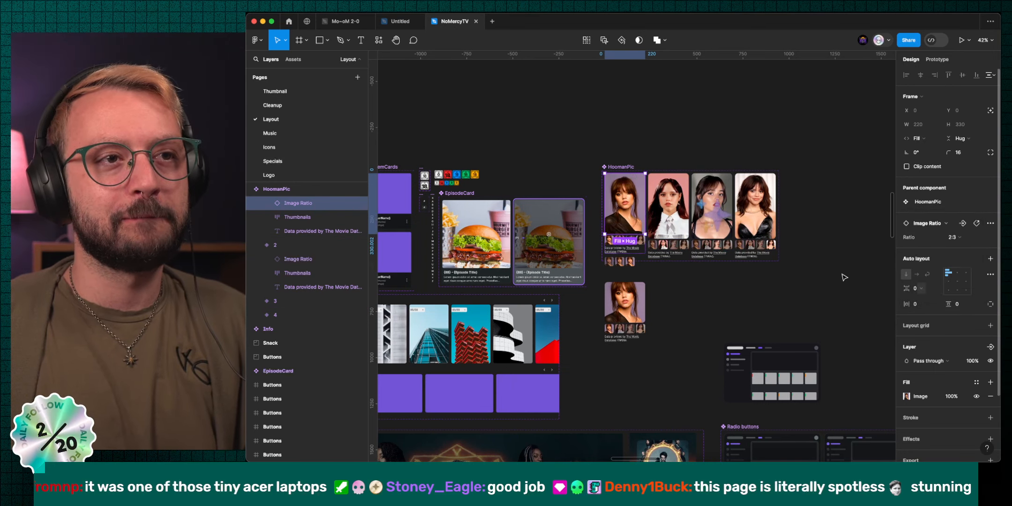
Set the Image Ratio of the portraits in HoomanPic variants 2, 3 and 4 to 2:3 together
scroll(621, 217, up, 5)
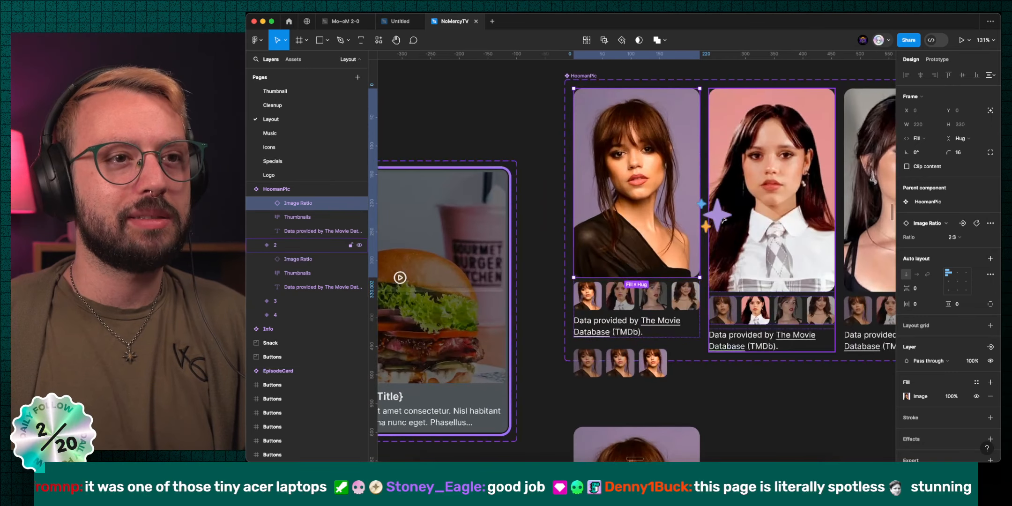
super+click(743, 151)
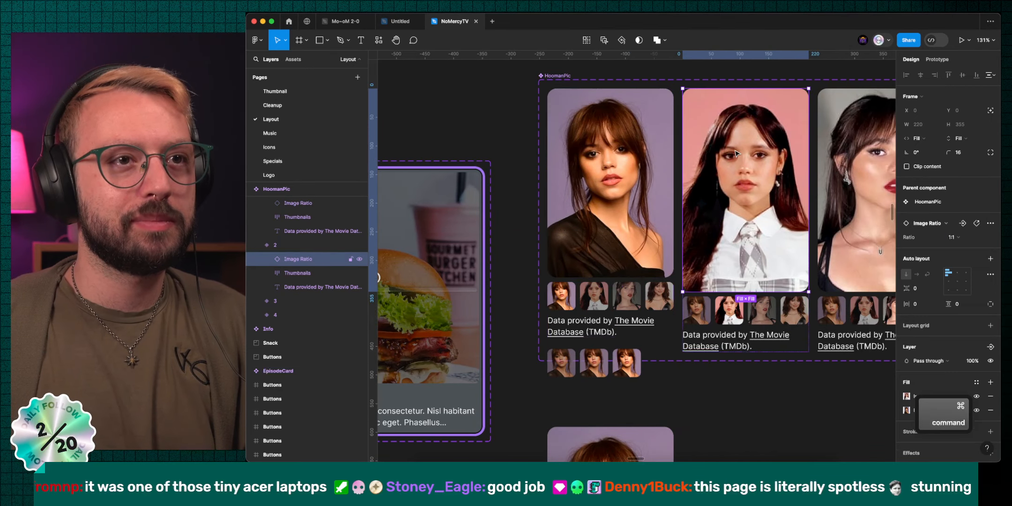
scroll(744, 151, right, 5)
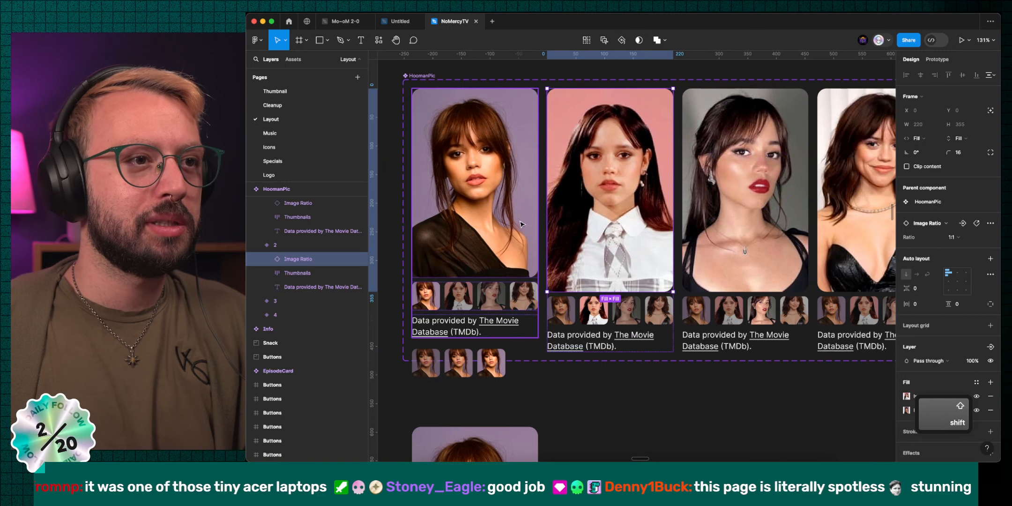
super+click(512, 174)
click(958, 237)
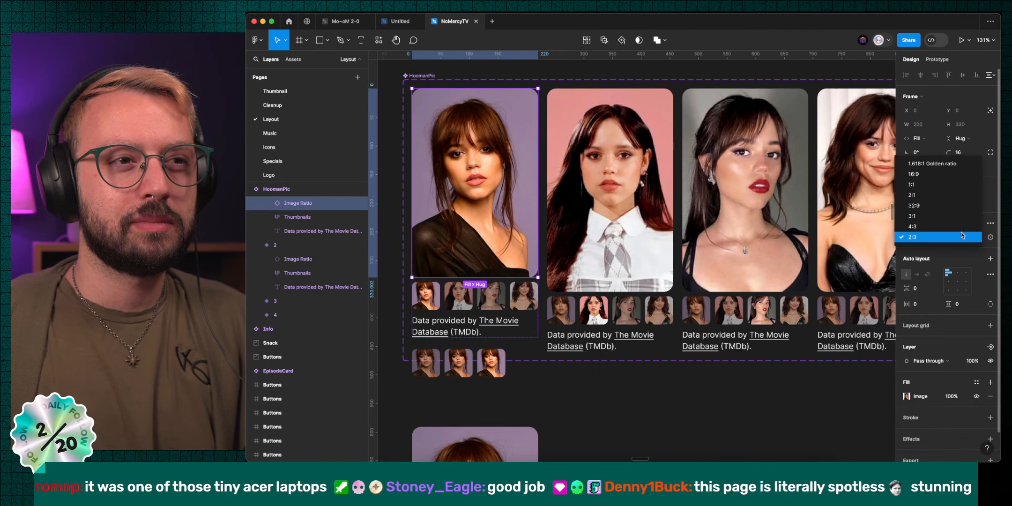
super+click(609, 187)
shift+super+click(745, 187)
shift+super+click(858, 187)
scroll(808, 261, right, 3)
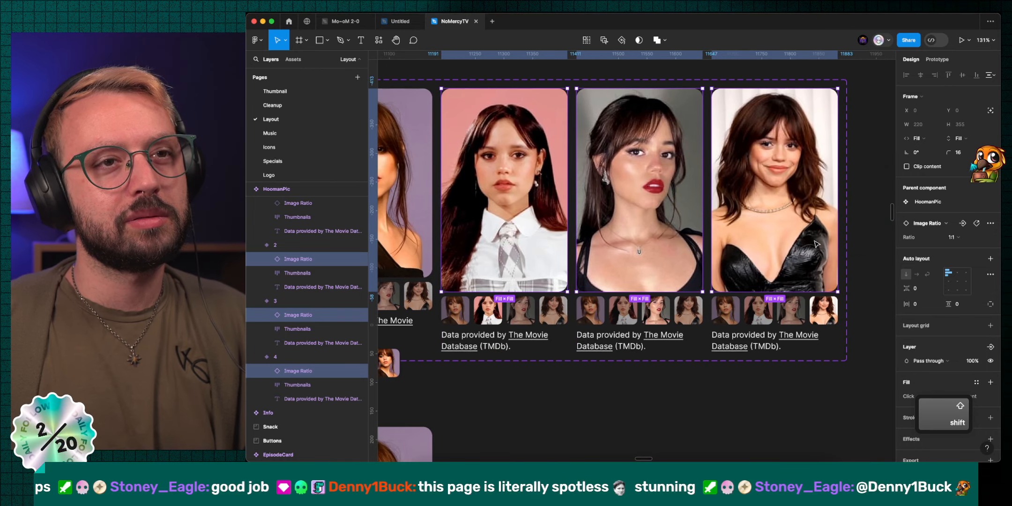
click(952, 237)
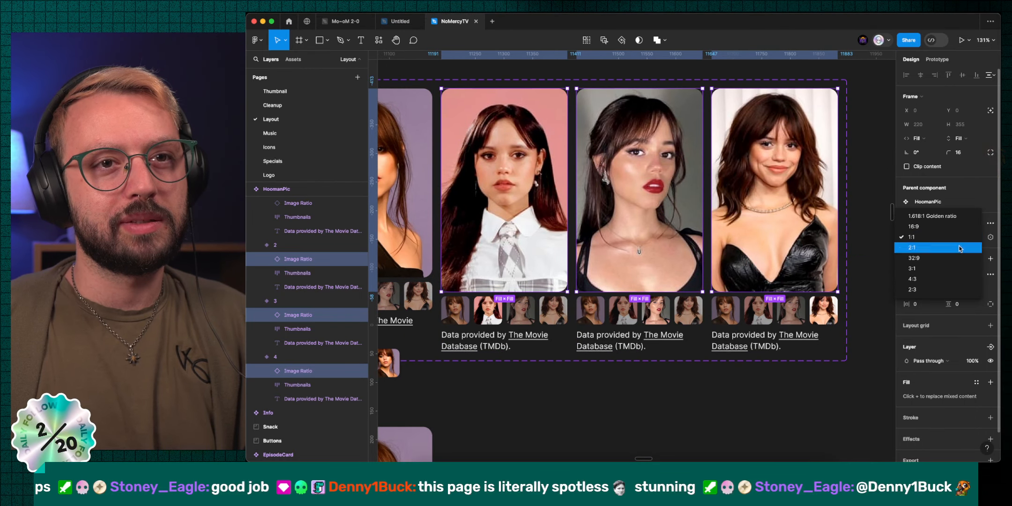
click(937, 291)
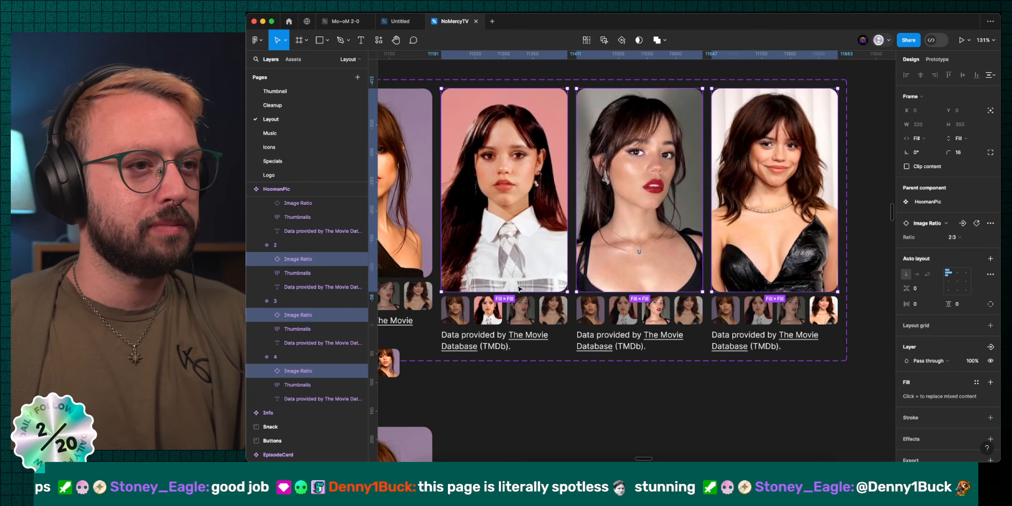
Reduce the height of the portraits in HoomanPic variants 2, 3 and 4 to match the first variant's, and deselect
drag(518, 291, 518, 275)
super+click(414, 249)
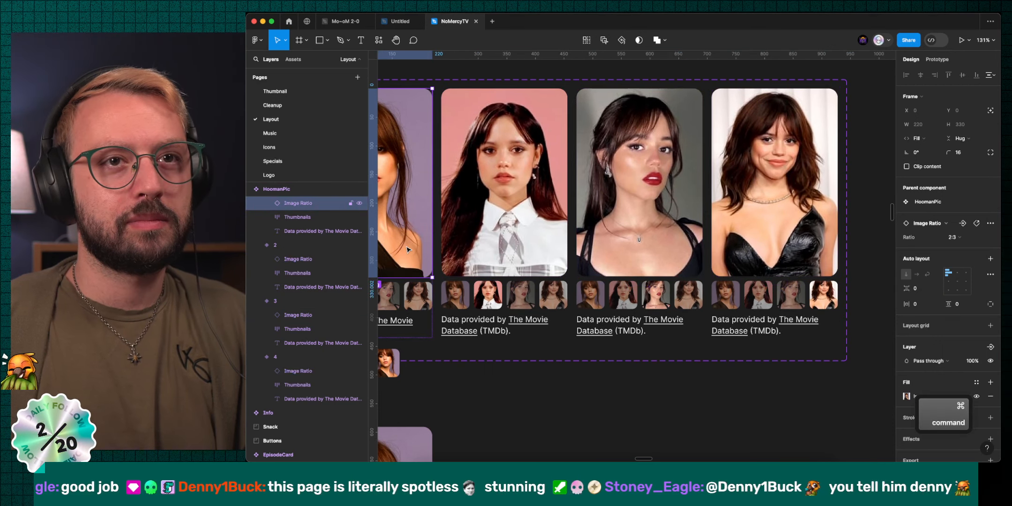
scroll(783, 161, down, 10)
click(722, 268)
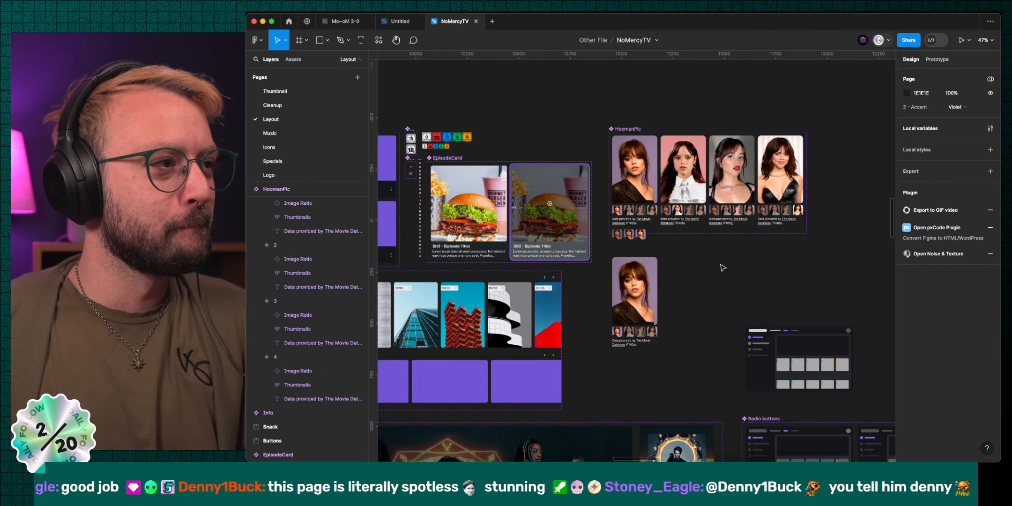
Set the Image Ratio of the burger images in the EpisodeCard's Default and Hover variants to 16:9
scroll(723, 268, down, 10)
scroll(628, 181, up, 15)
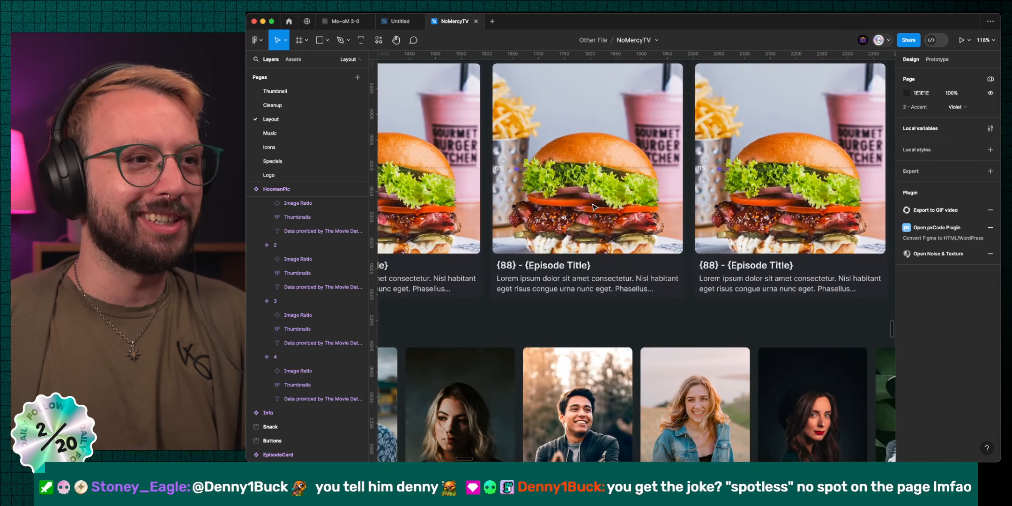
scroll(628, 181, down, 15)
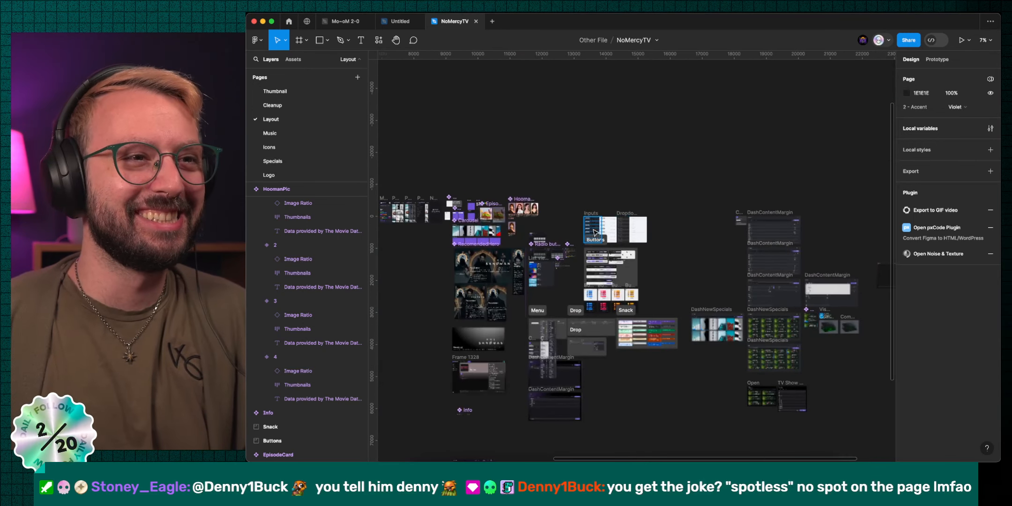
scroll(490, 219, up, 15)
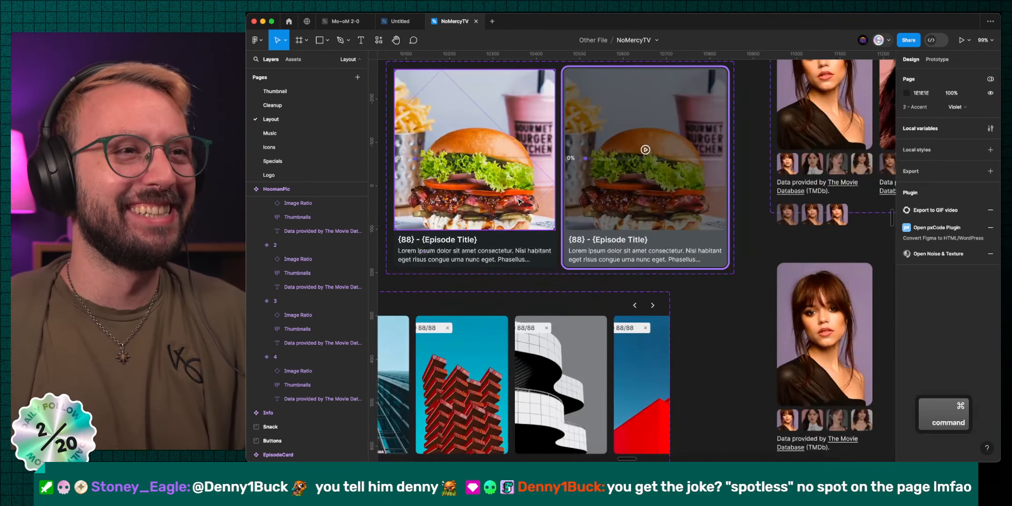
super+click(501, 202)
shift+super+click(624, 200)
click(952, 237)
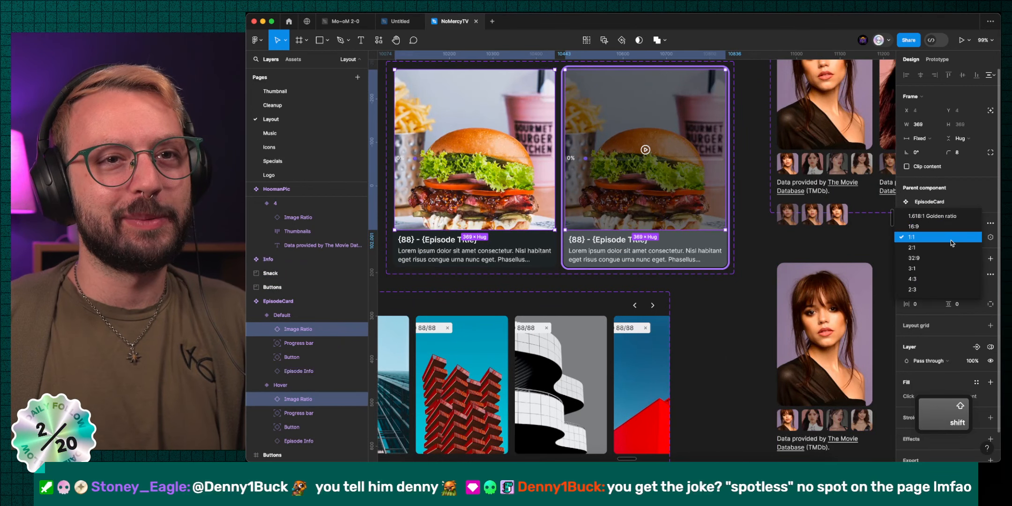
click(955, 224)
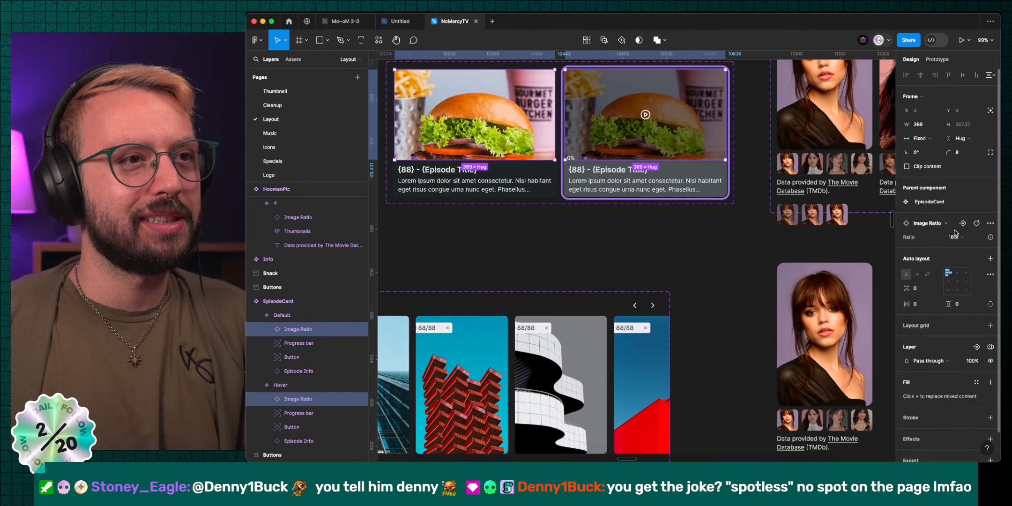
Move the progress bars of both EpisodeCard variants up onto their images, to Y 191.57
scroll(589, 149, up, 1)
click(515, 162)
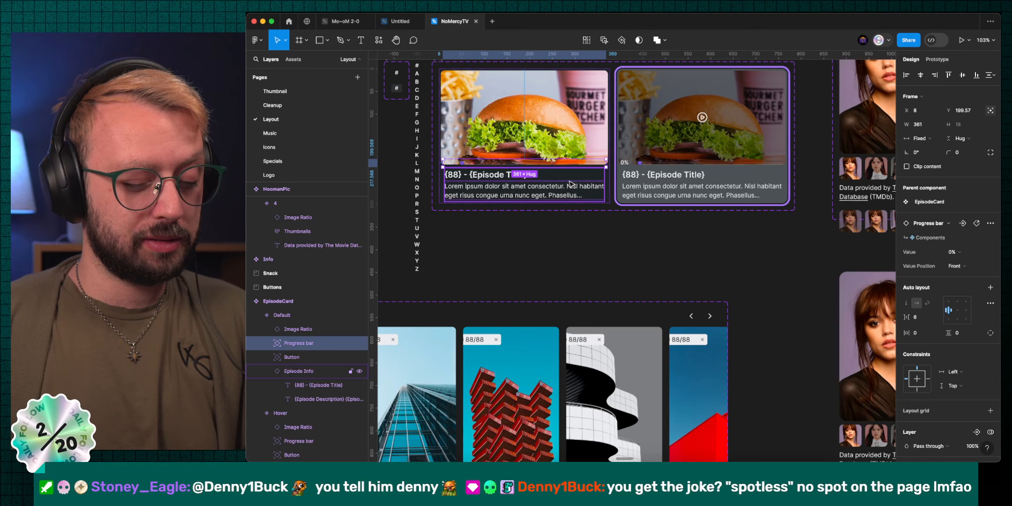
shift+click(679, 162)
key(alt)
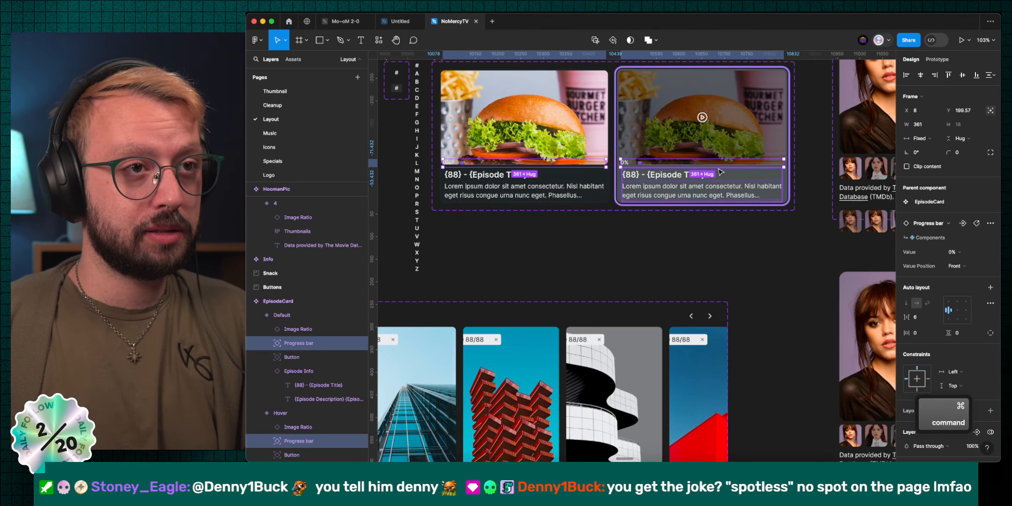
key(shift+Up)
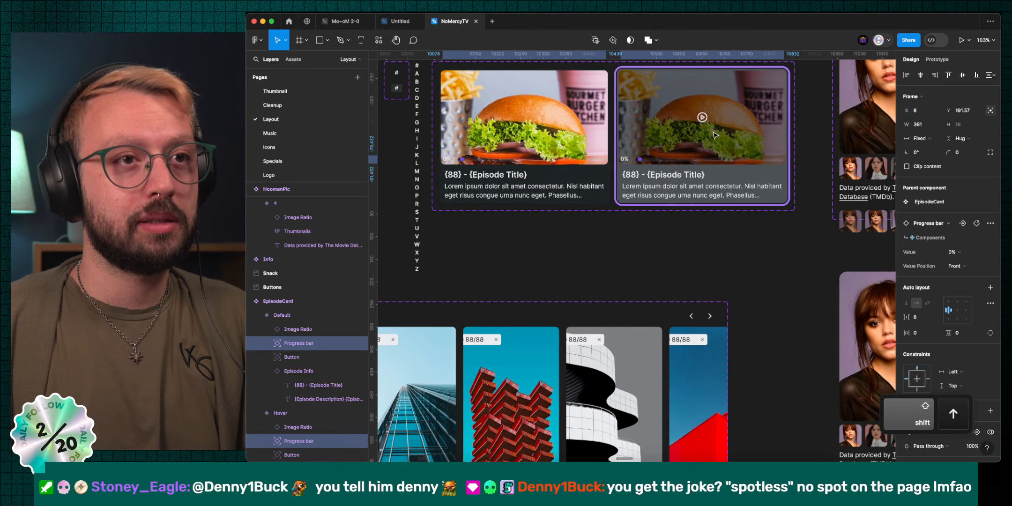
Nudge both EpisodeCard progress bars down to Y 193.57, flush with the images' lower edge, and deselect them
scroll(713, 135, up, 3)
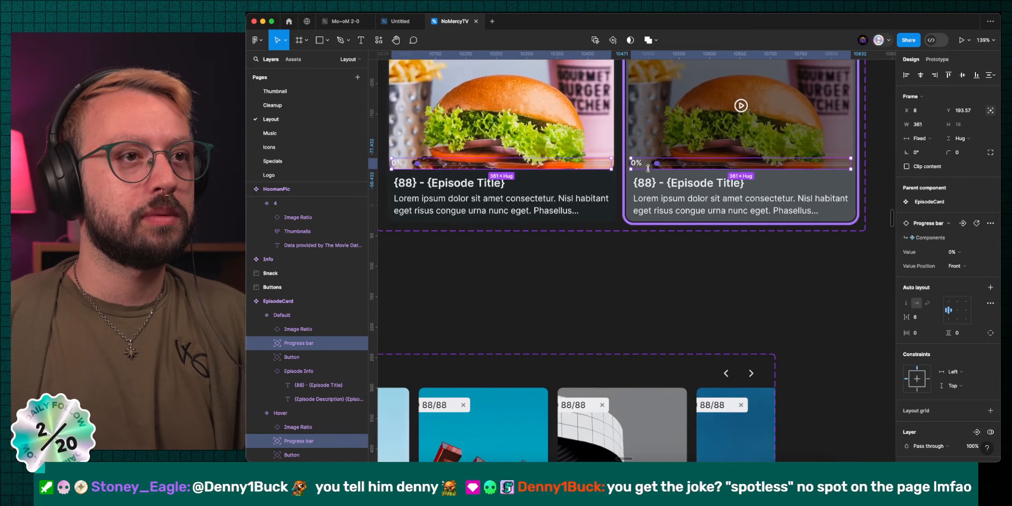
key(Down)
key(Down)
scroll(612, 165, up, 10)
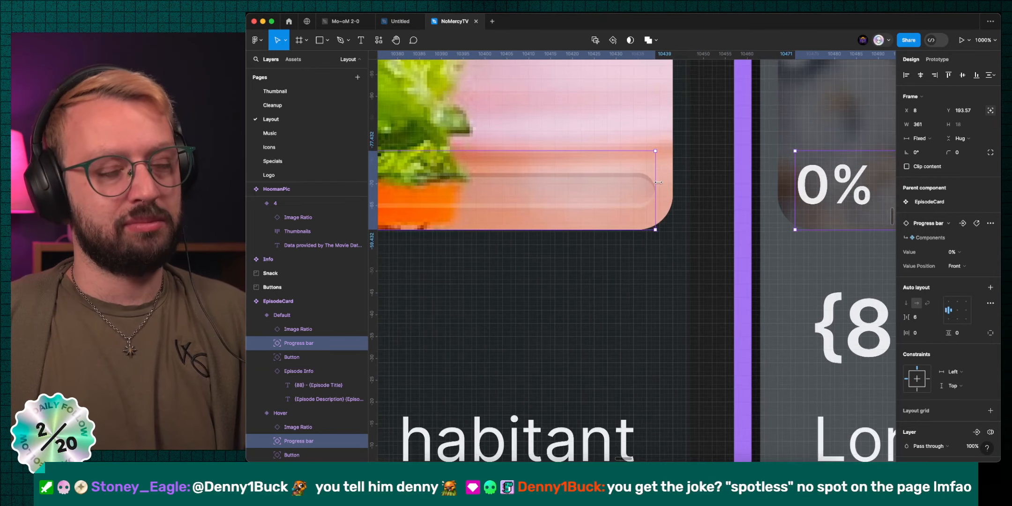
key(alt)
scroll(661, 200, down, 5)
scroll(660, 199, down, 8)
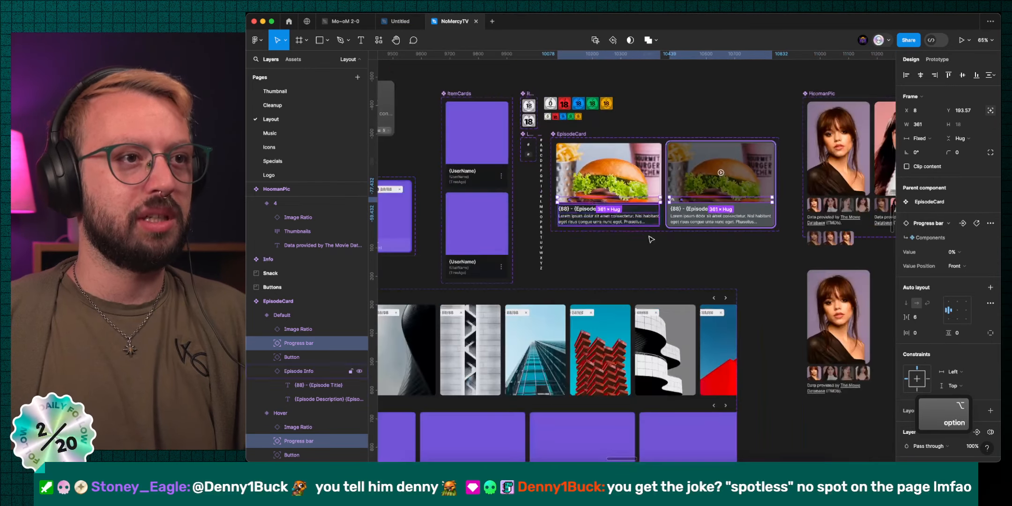
click(736, 255)
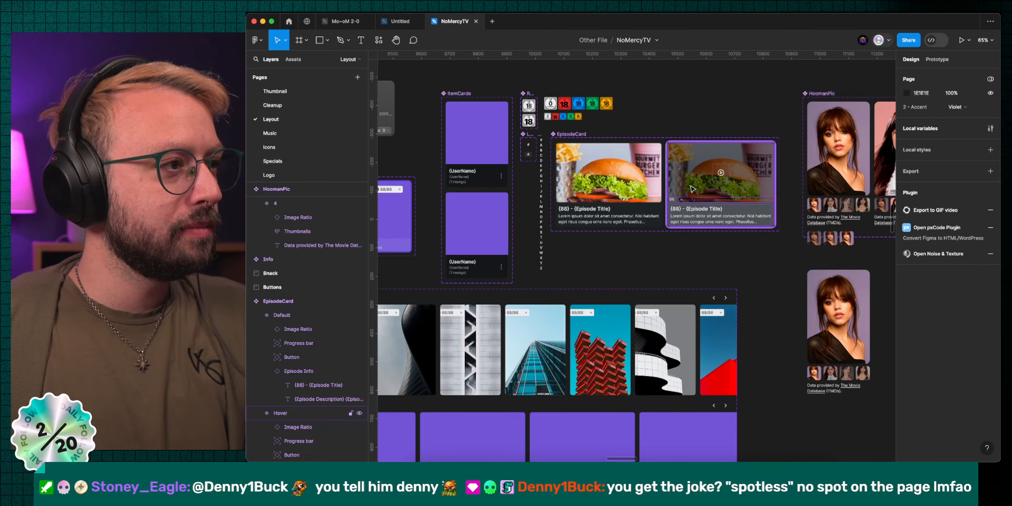
Delete the stray motherboard image lying below the component area of the Layout page
scroll(692, 188, down, 10)
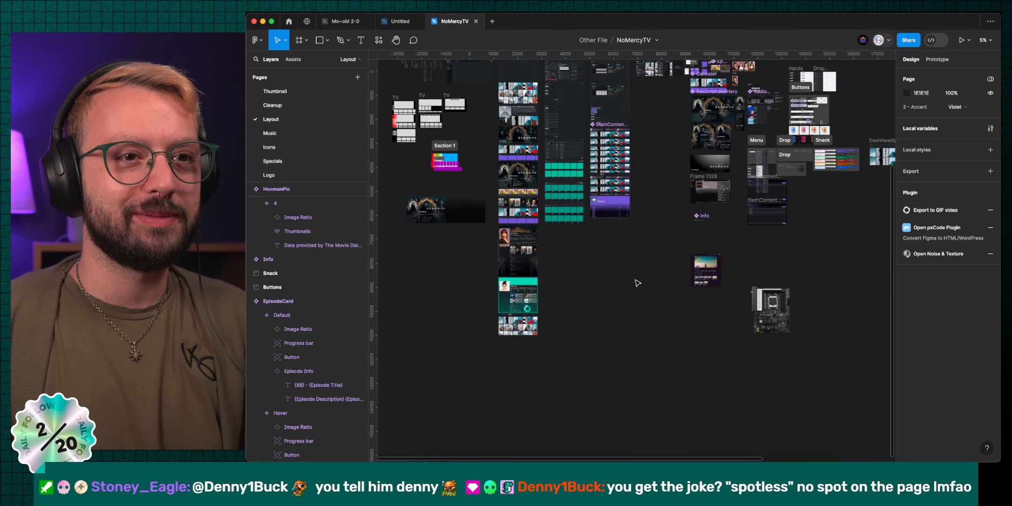
scroll(666, 287, right, 6)
scroll(461, 236, up, 10)
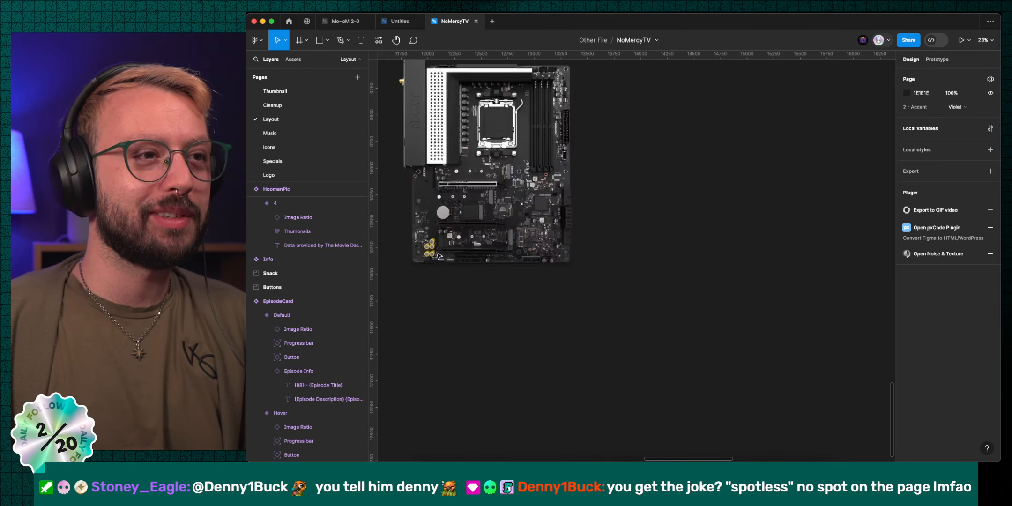
scroll(611, 230, down, 6)
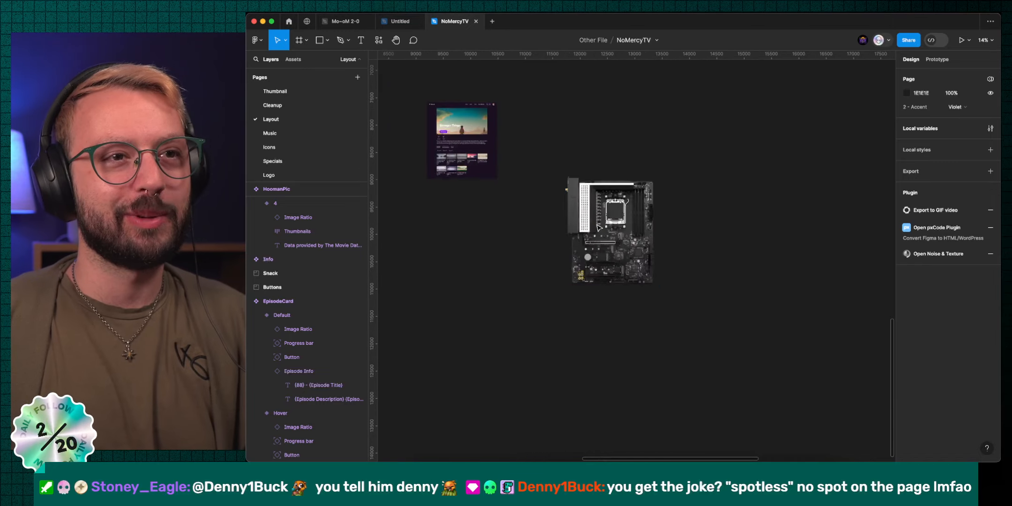
click(585, 216)
key(Delete)
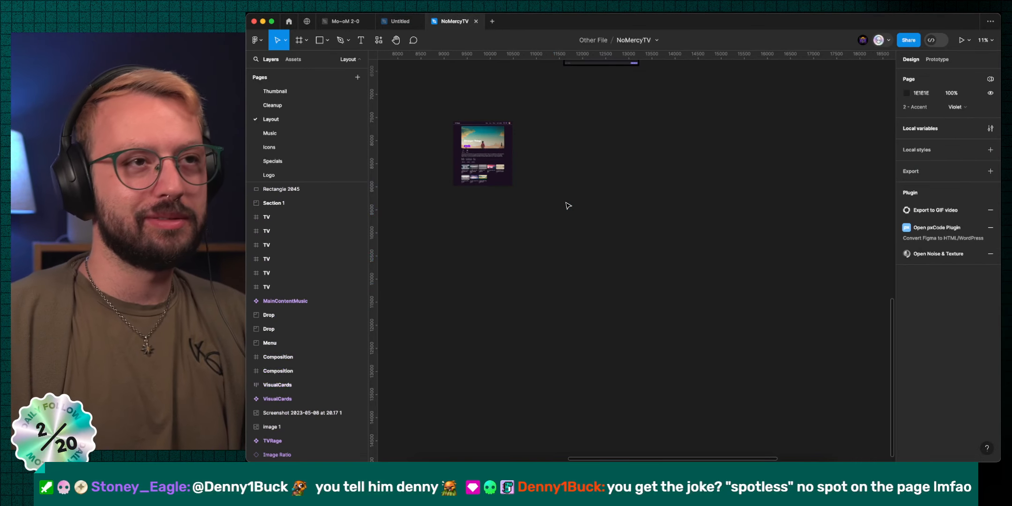
Set the Image Ratio of the poster images in all four RecomendedHero variants to 2:3 and deselect them
scroll(557, 209, up, 10)
scroll(543, 213, up, 5)
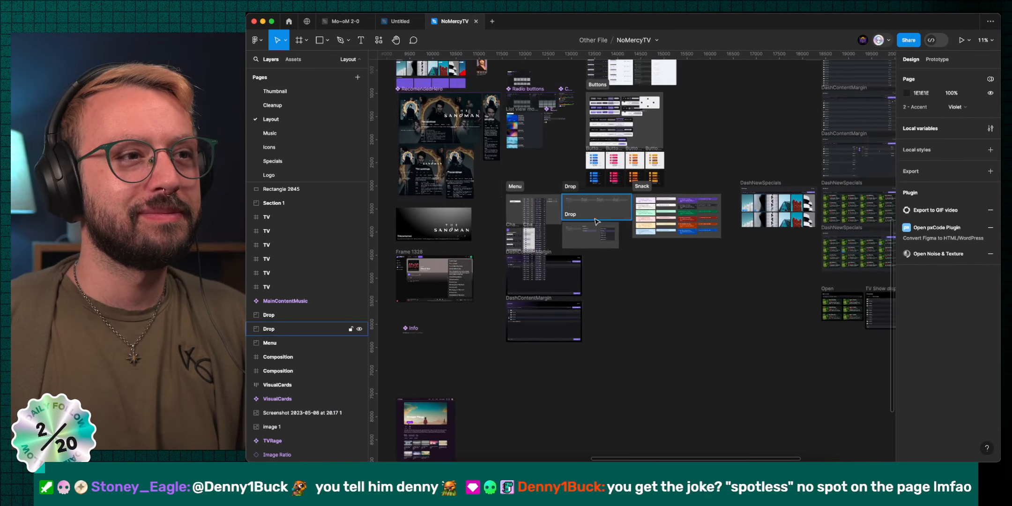
scroll(598, 221, right, 10)
scroll(623, 297, up, 5)
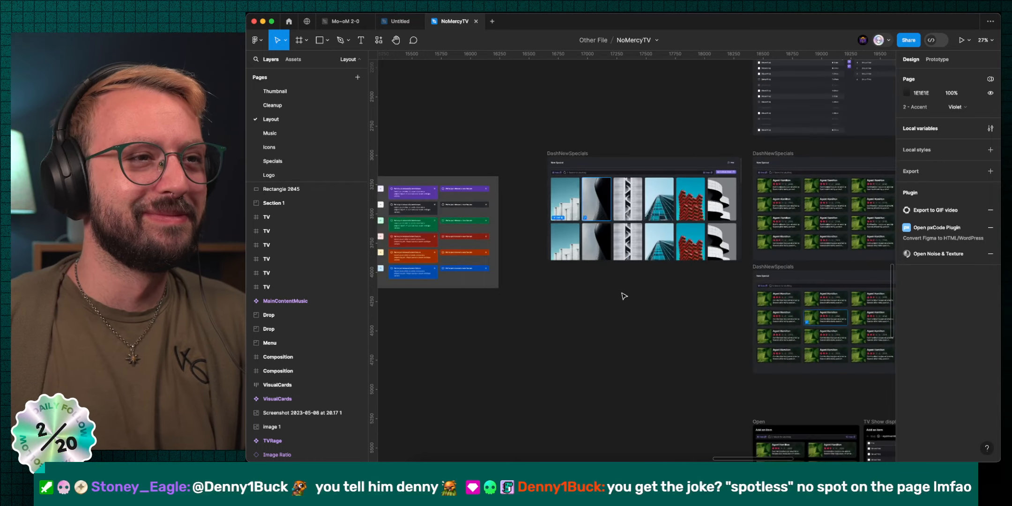
scroll(624, 295, left, 20)
scroll(624, 294, up, 3)
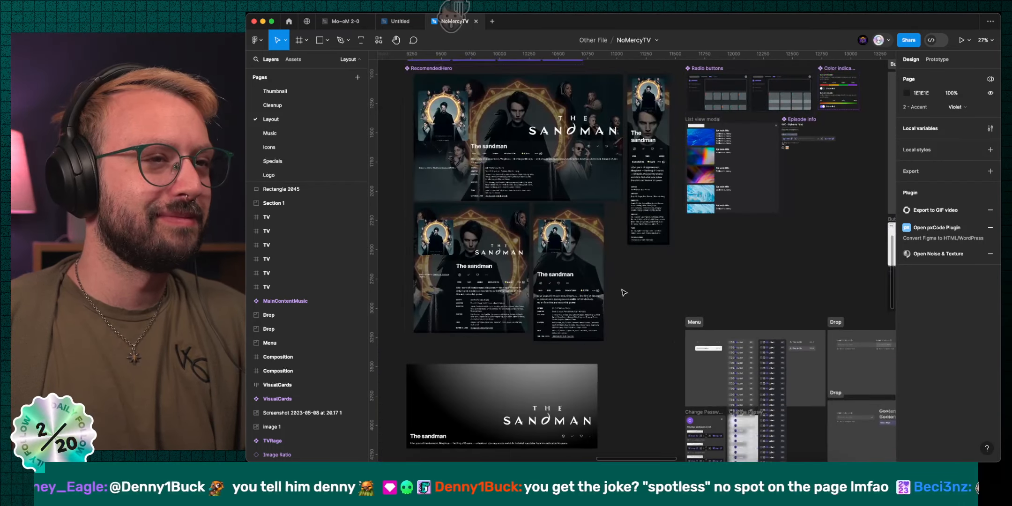
scroll(480, 262, up, 3)
scroll(480, 262, up, 10)
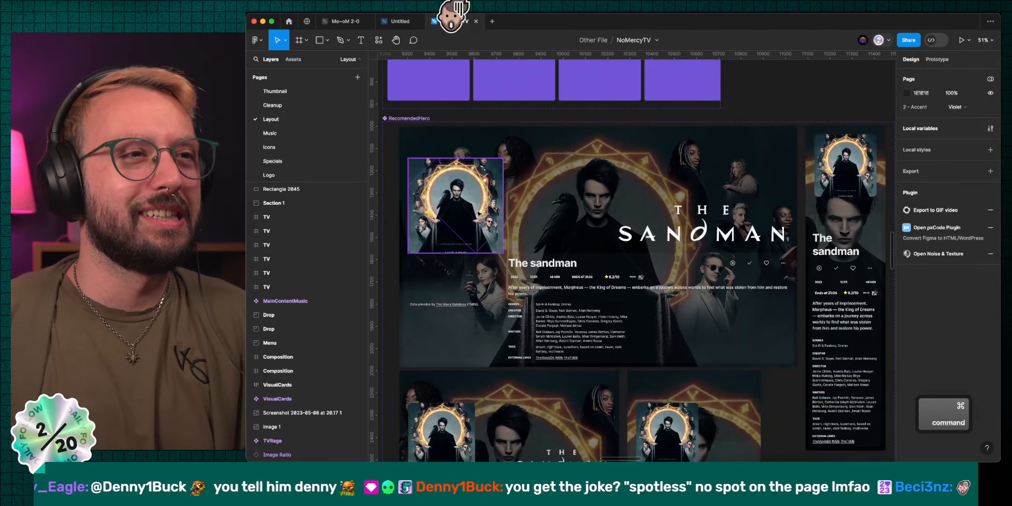
super+click(478, 213)
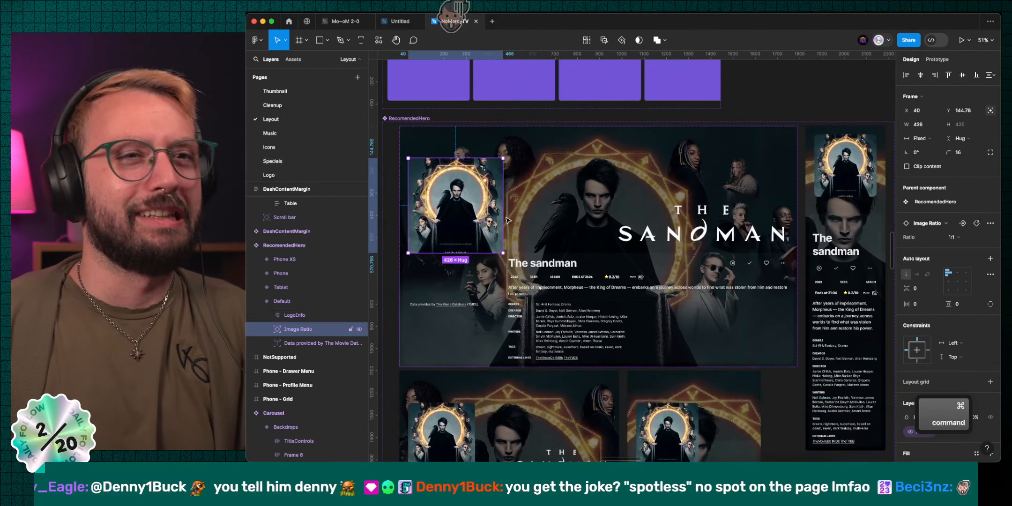
shift+super+click(817, 193)
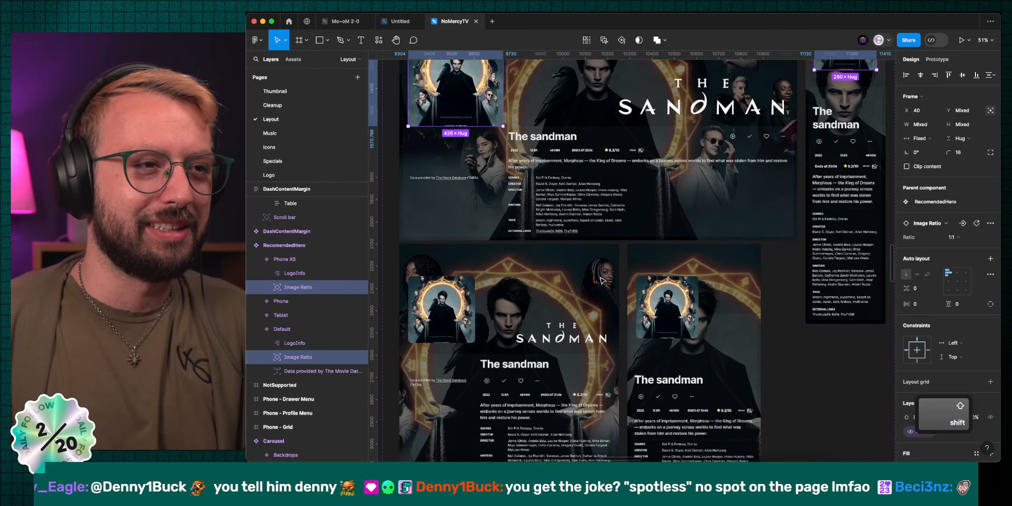
scroll(815, 214, down, 3)
shift+super+click(667, 433)
shift+super+click(441, 435)
click(945, 242)
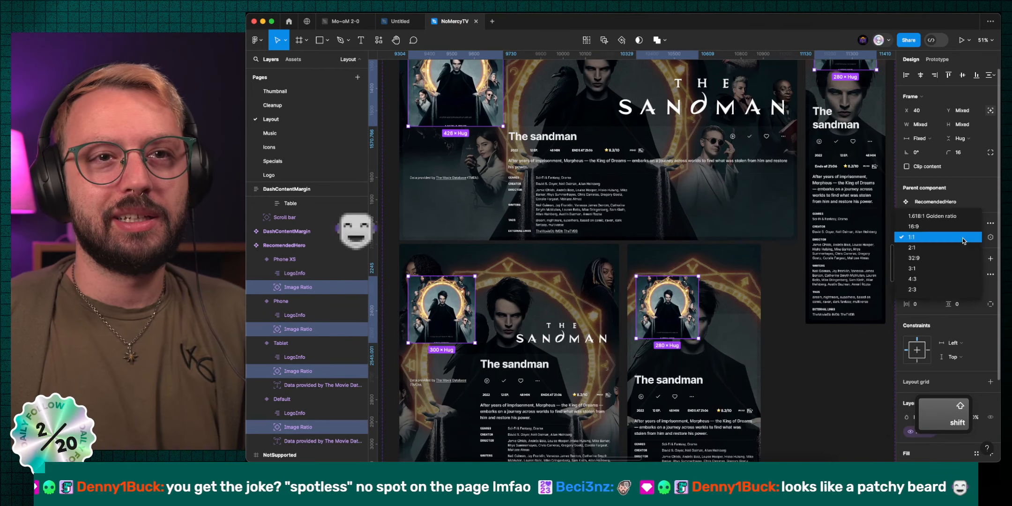
click(941, 289)
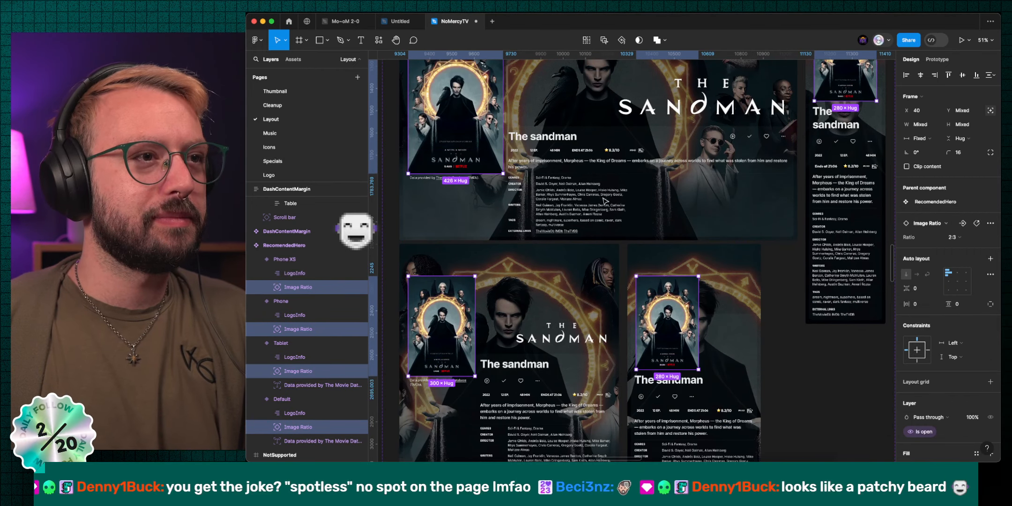
scroll(447, 365, down, 5)
click(455, 286)
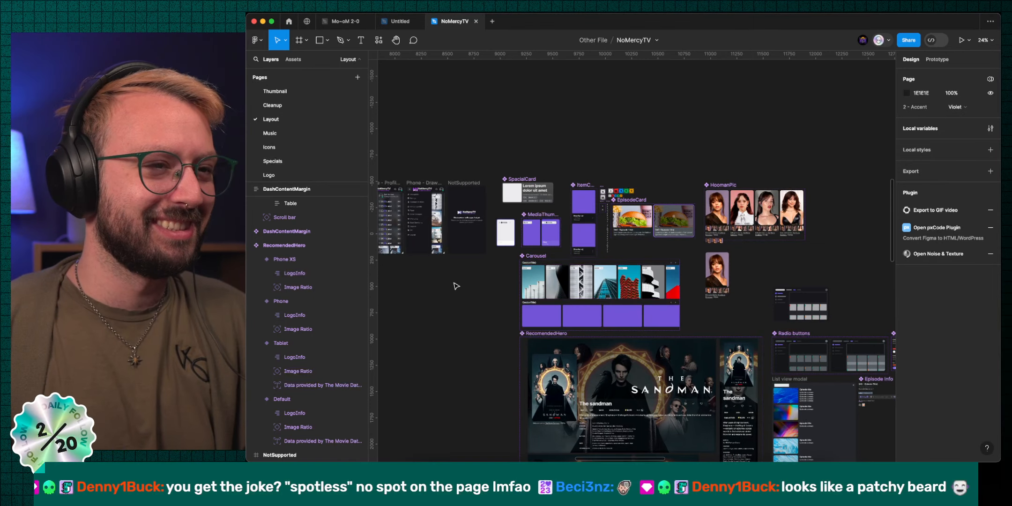
Set the Image Ratio of all tiles in the three rows of the Radio buttons' Portrait variant to 2:3
scroll(456, 285, left, 5)
scroll(460, 287, left, 5)
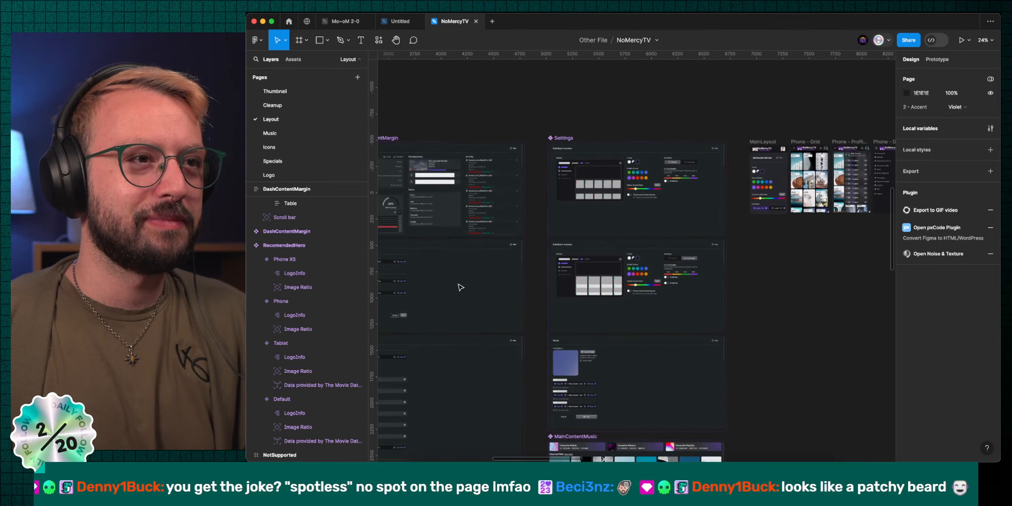
scroll(584, 234, up, 10)
super+click(446, 243)
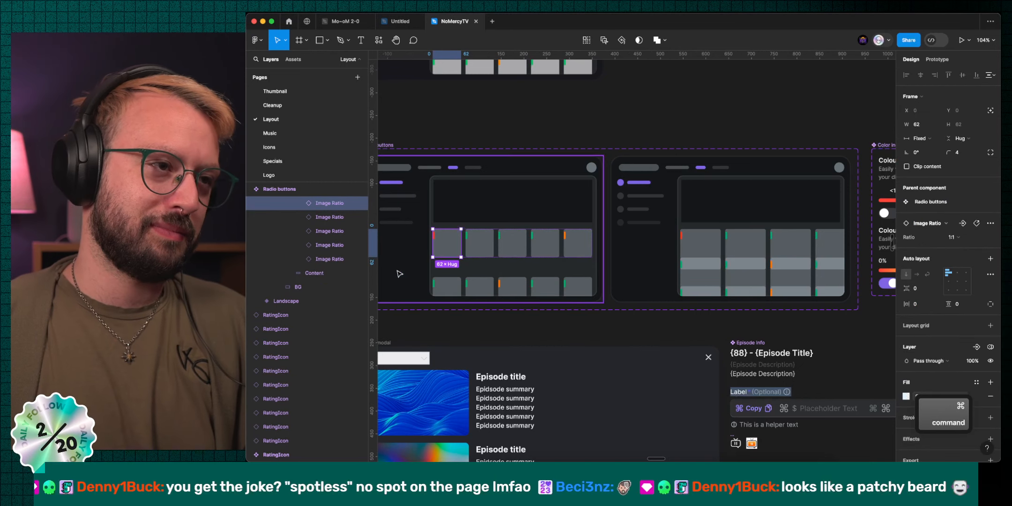
scroll(325, 256, up, 2)
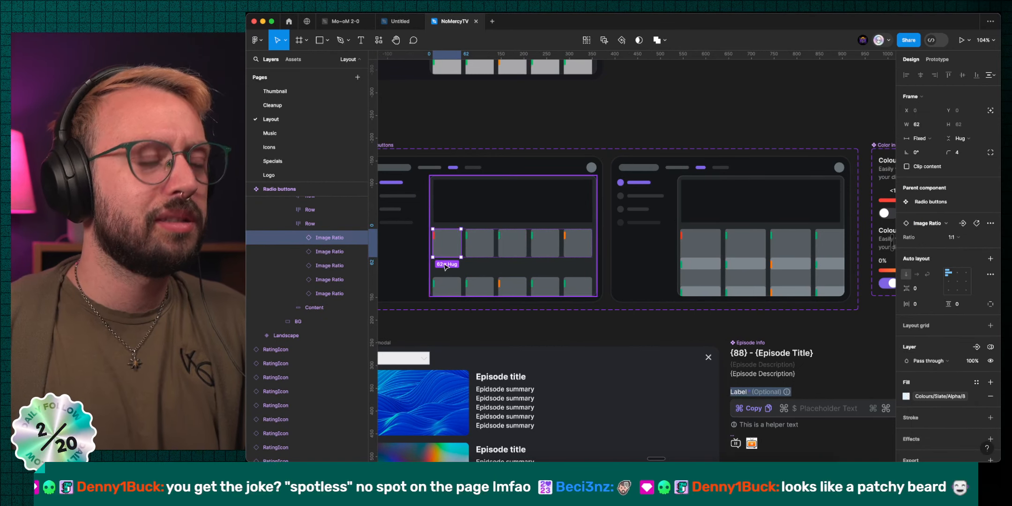
key(alt+super)
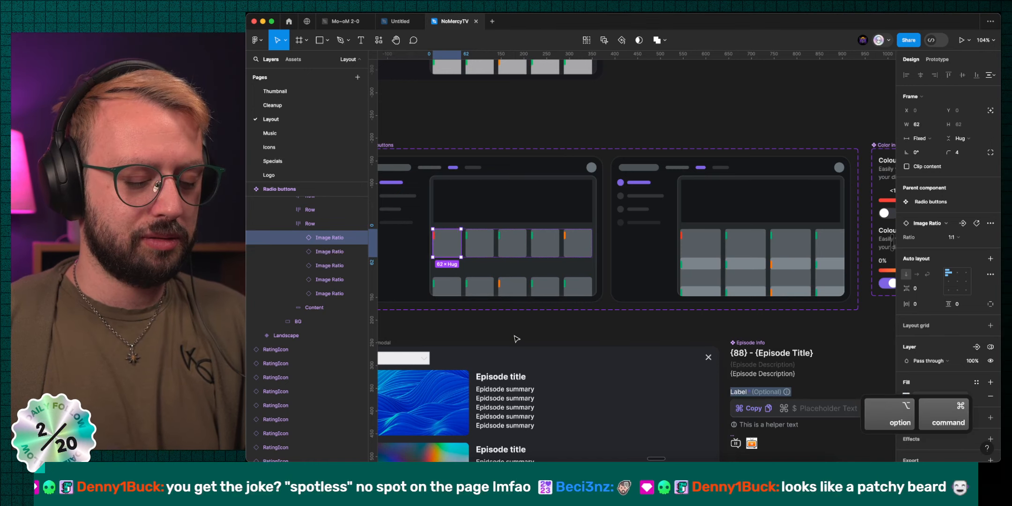
super+click(476, 256)
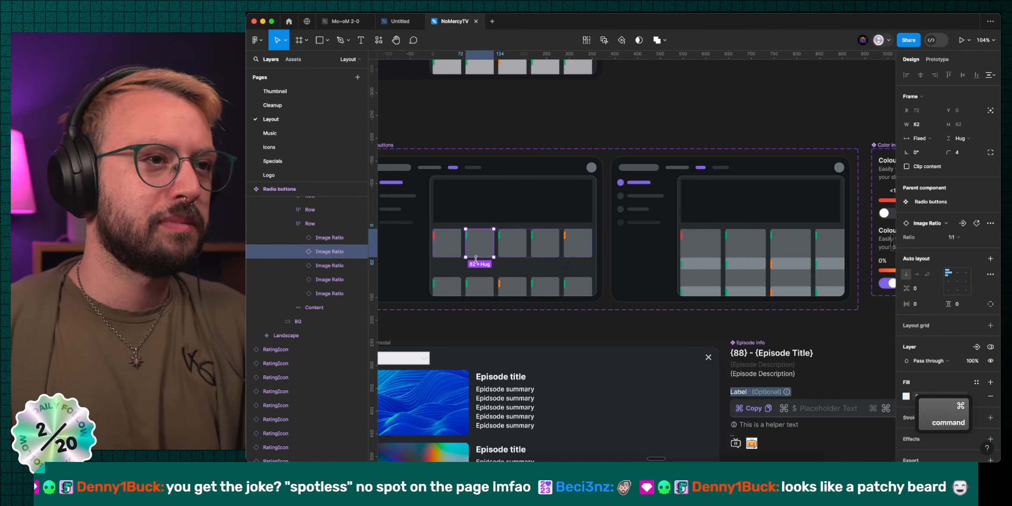
shift+click(339, 238)
key(shift+Return)
key(shift+Return)
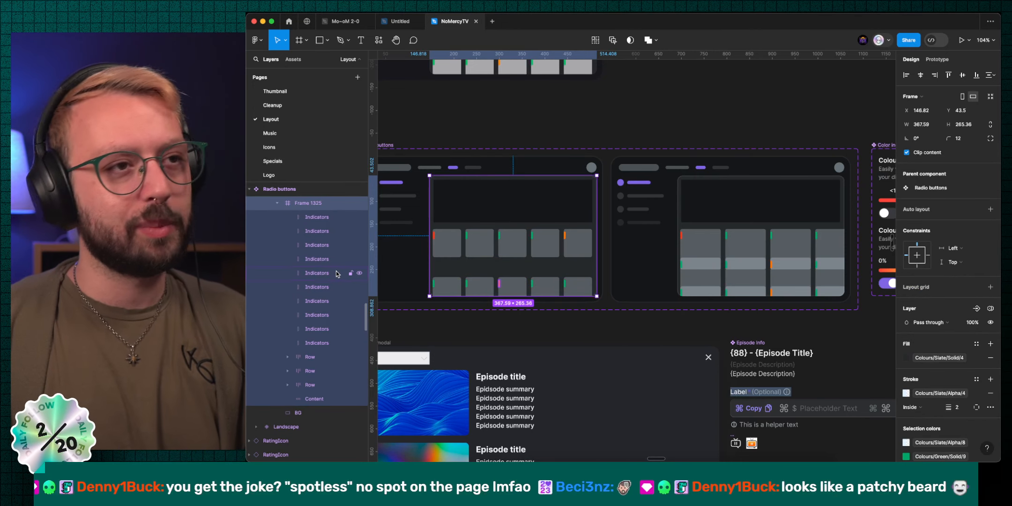
key(super+z)
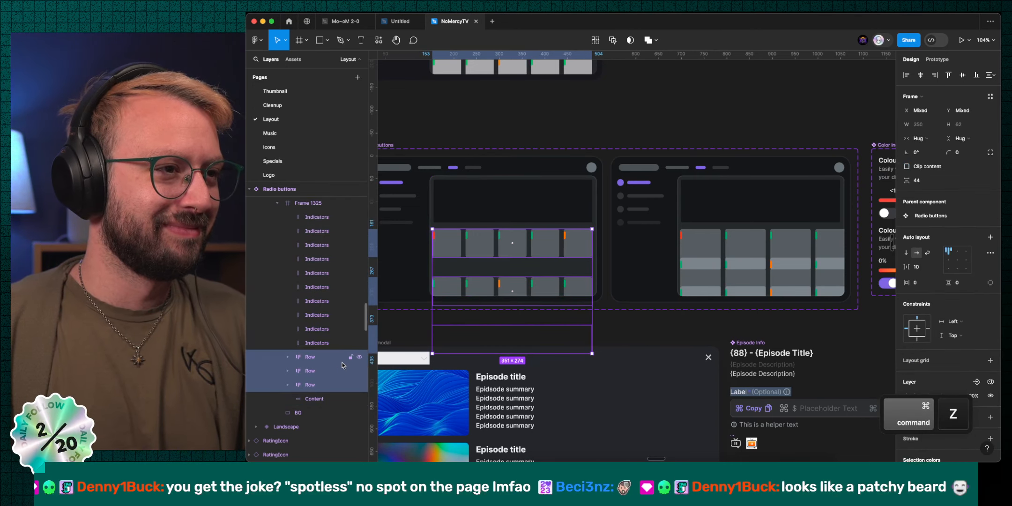
key(super+z)
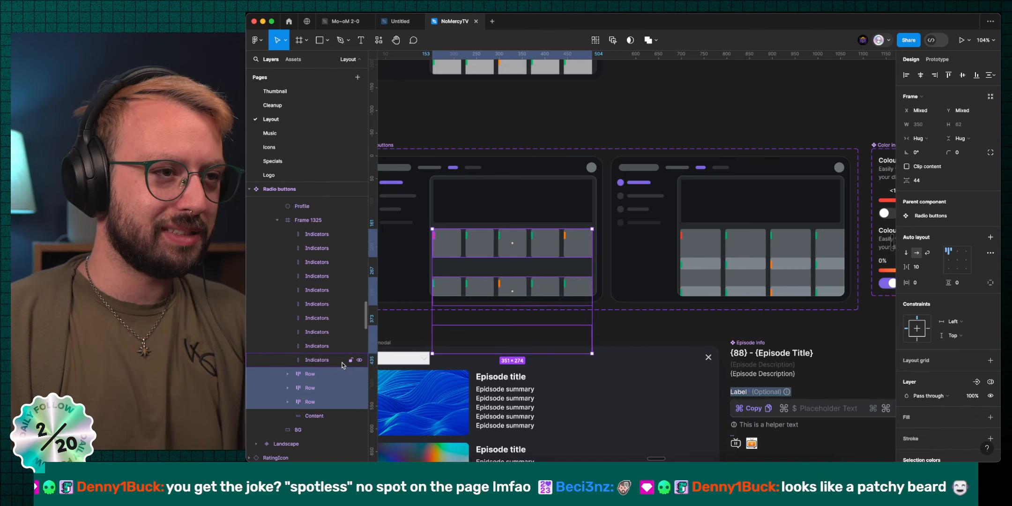
key(Return)
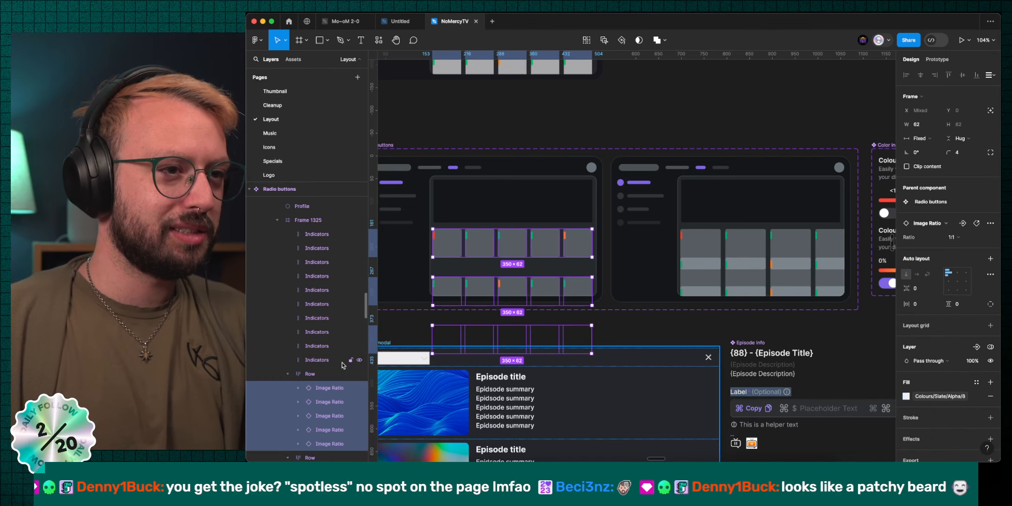
click(952, 237)
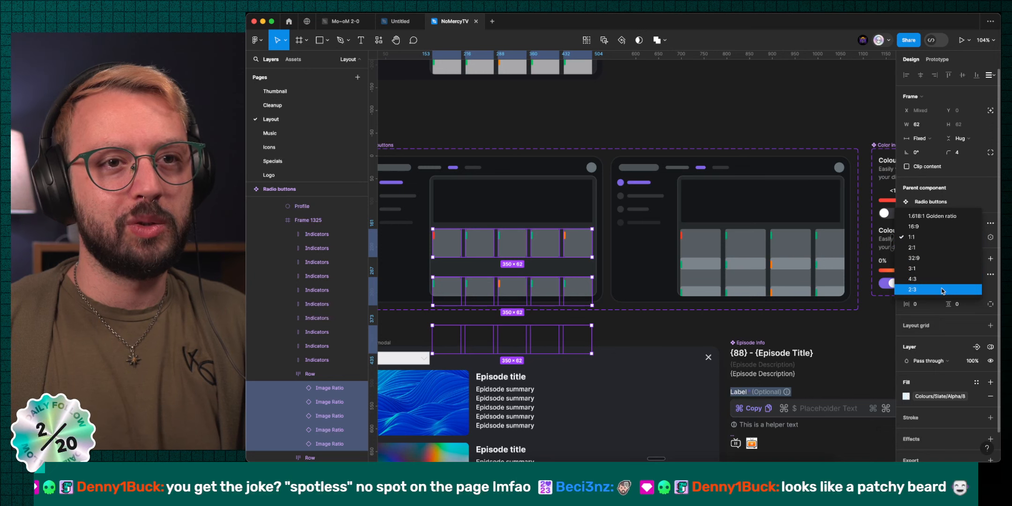
key(Escape)
Set the Image Ratio of all tiles in the three rows of the Radio buttons' Landscape variant to 16:9
super+click(712, 247)
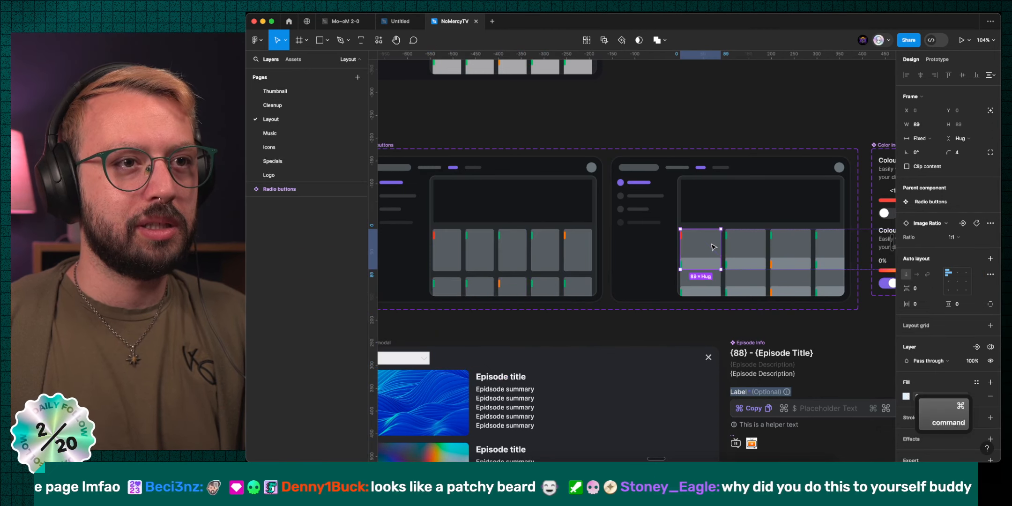
click(310, 286)
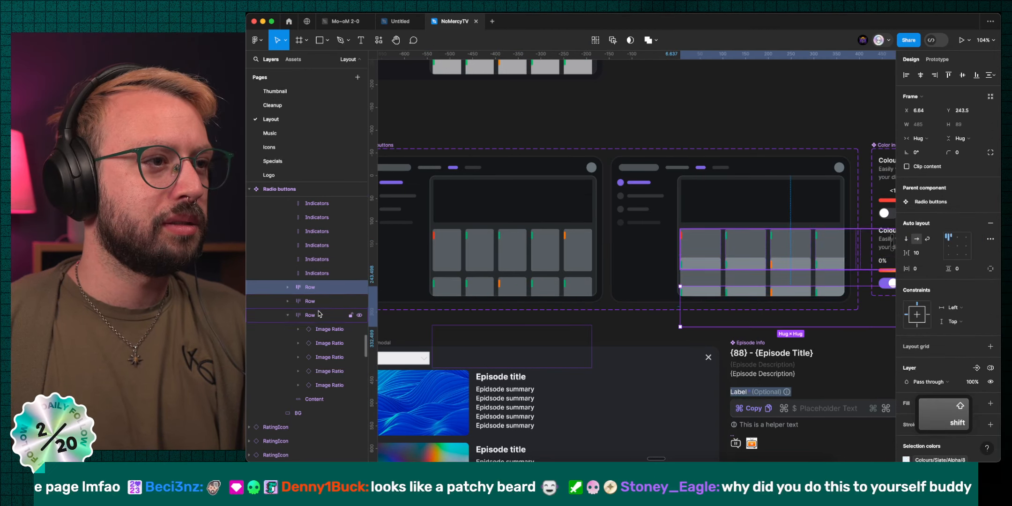
shift+click(319, 314)
key(Return)
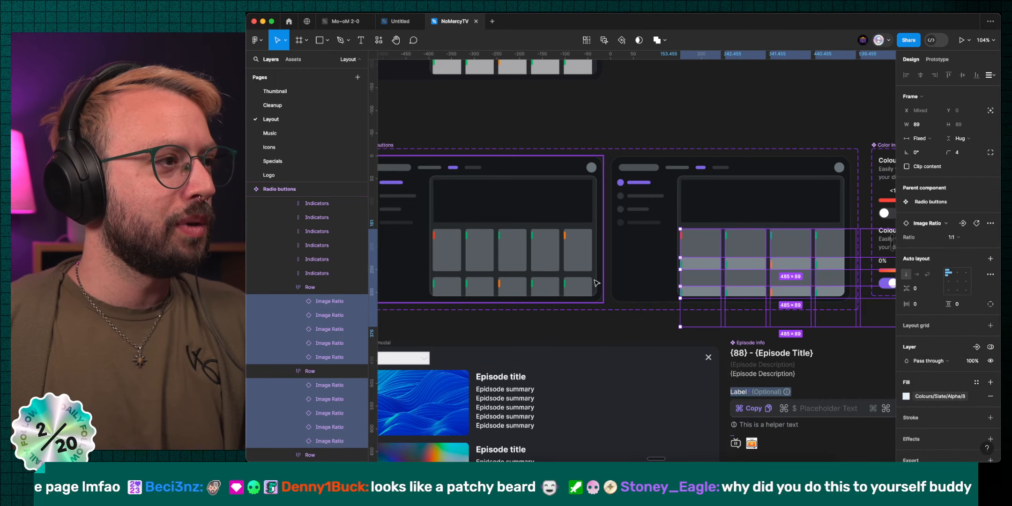
click(947, 243)
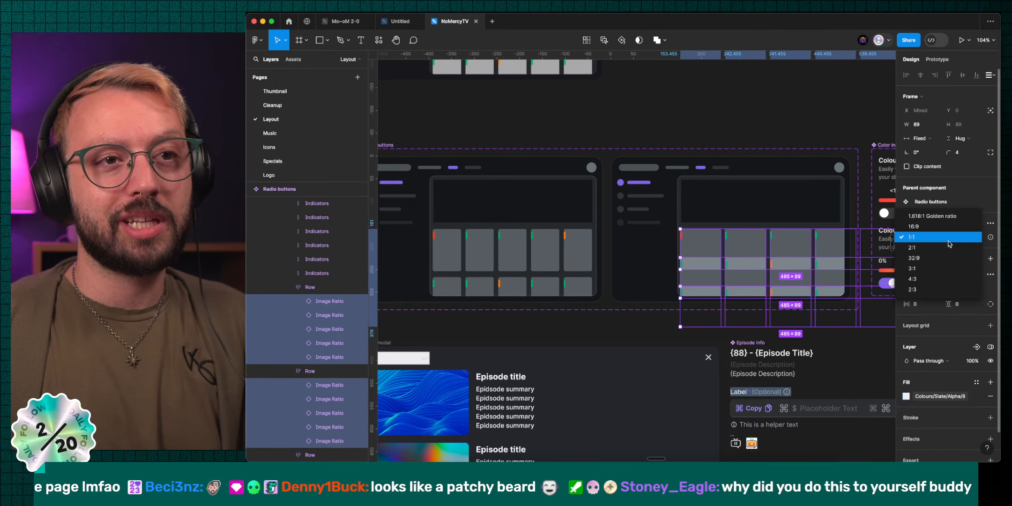
click(921, 227)
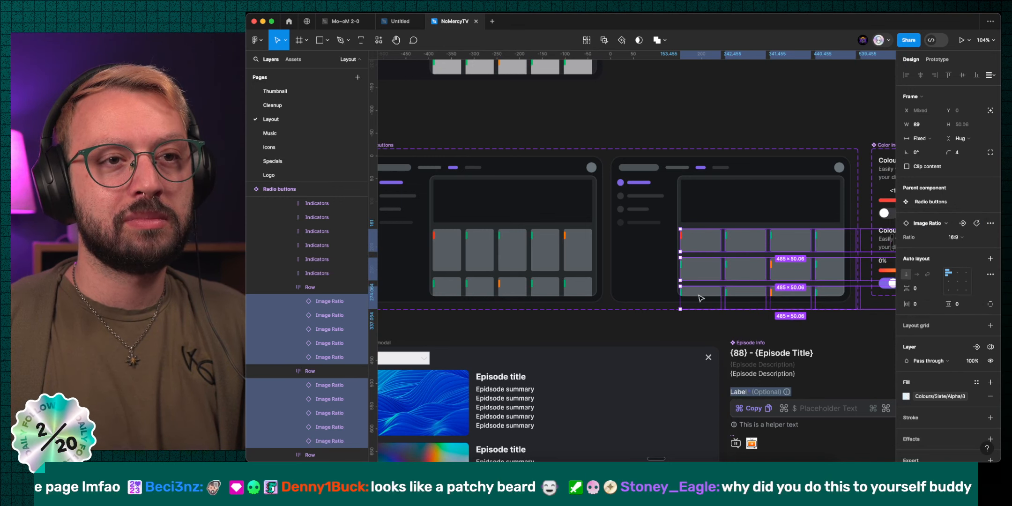
click(640, 370)
Look over the Color Indicator Section, List view modal, Inputs and Buttons for image ratios that still need correcting
scroll(641, 354, right, 3)
scroll(640, 354, right, 2)
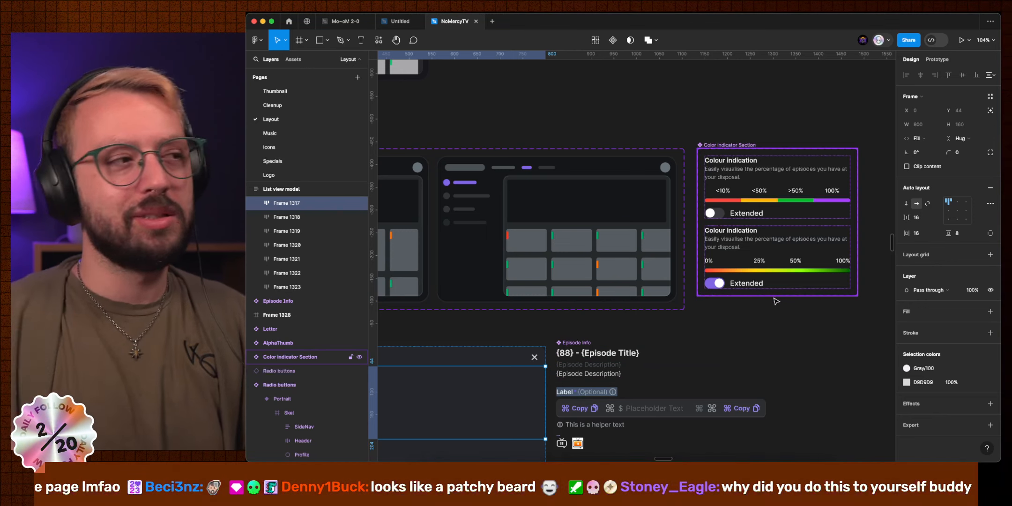
scroll(620, 285, left, 2)
scroll(620, 285, down, 5)
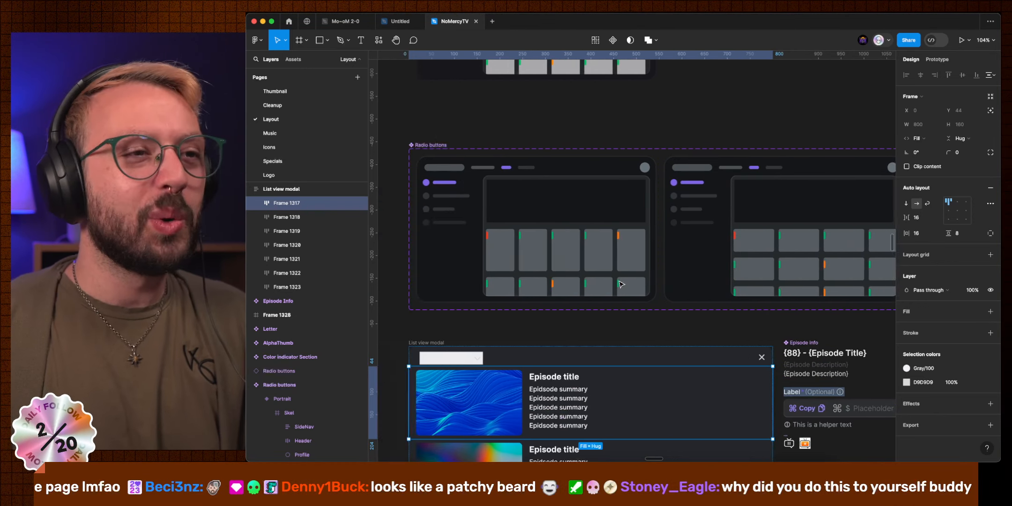
scroll(650, 301, down, 3)
scroll(650, 301, right, 3)
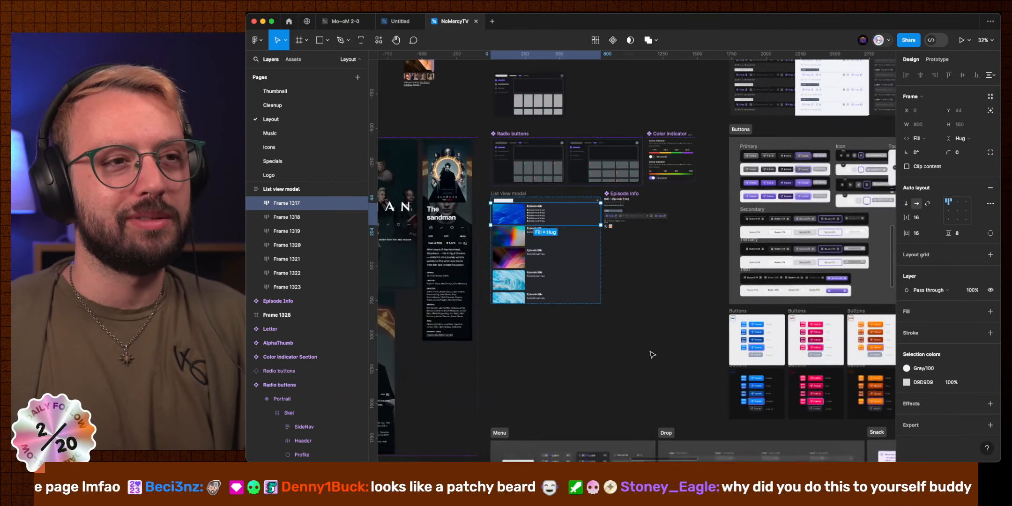
super+click(508, 213)
click(568, 372)
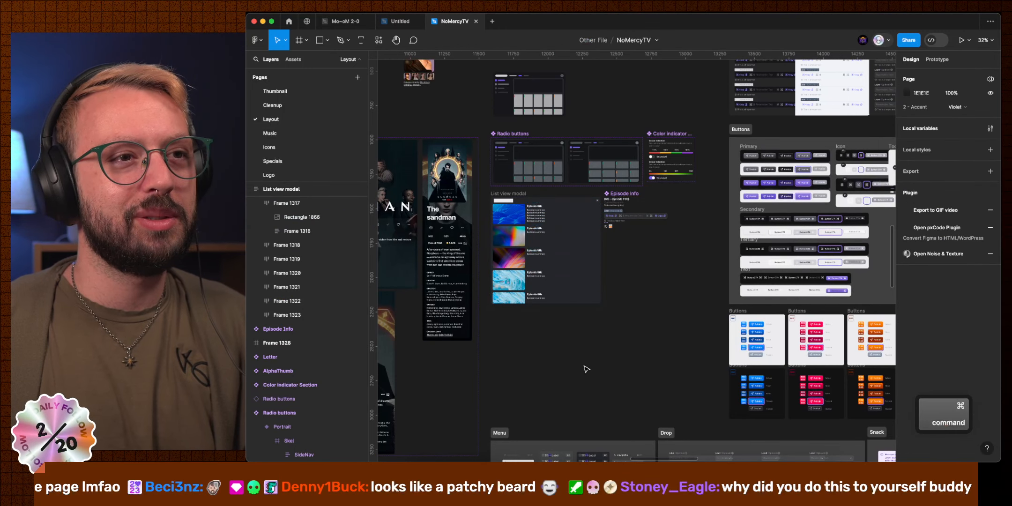
scroll(585, 320, up, 4)
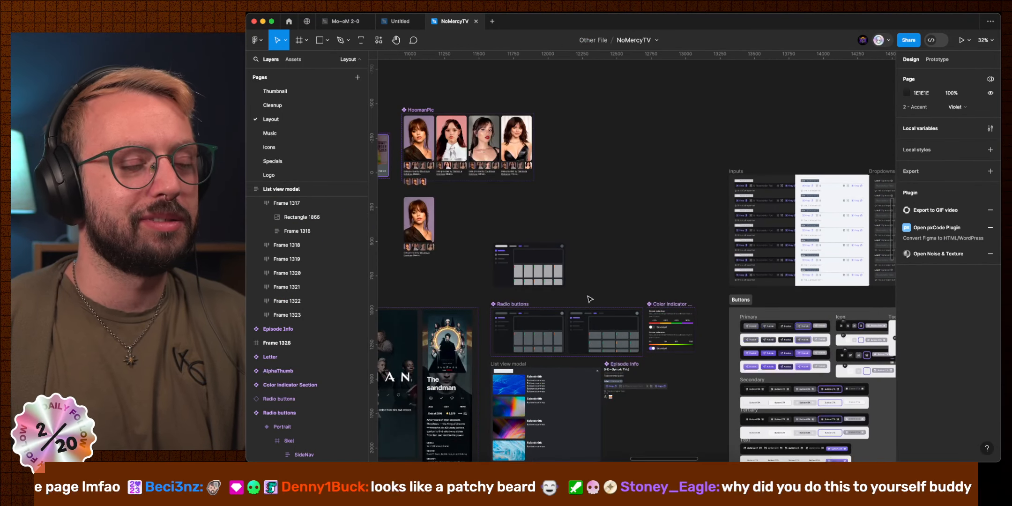
scroll(598, 300, down, 4)
scroll(596, 295, right, 5)
scroll(597, 294, down, 3)
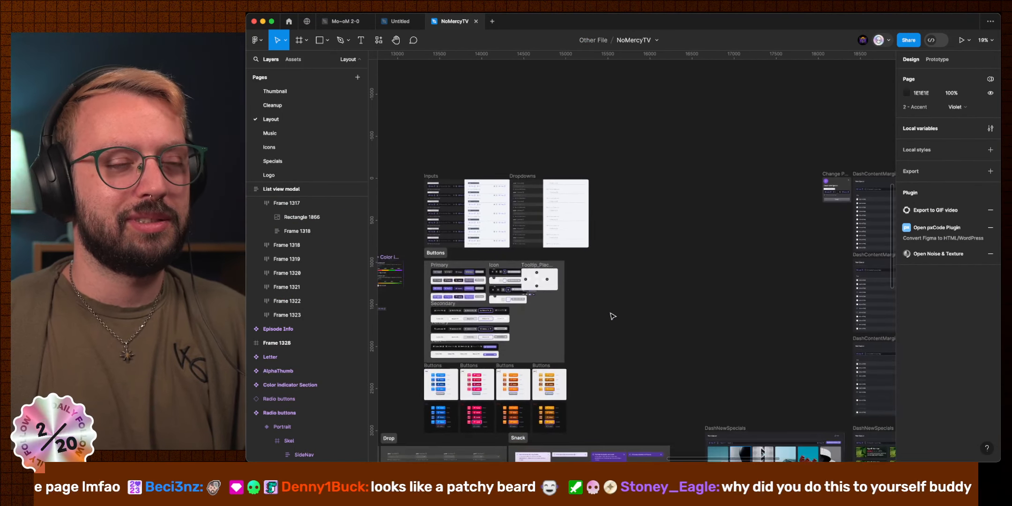
scroll(610, 314, up, 10)
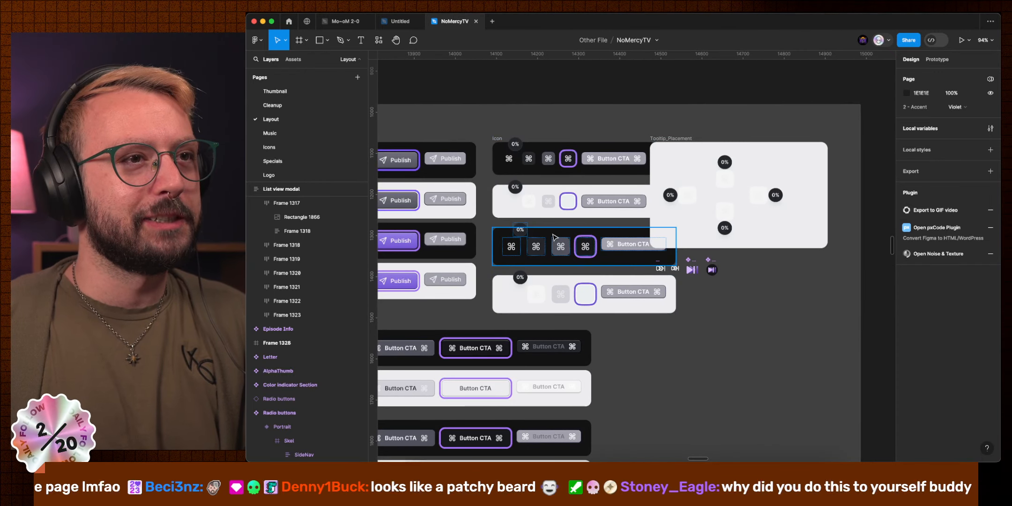
Move the Tooltip_Placement frame in the Buttons section horizontally to X 1324, clear of the overlapped Icon group
scroll(553, 236, left, 5)
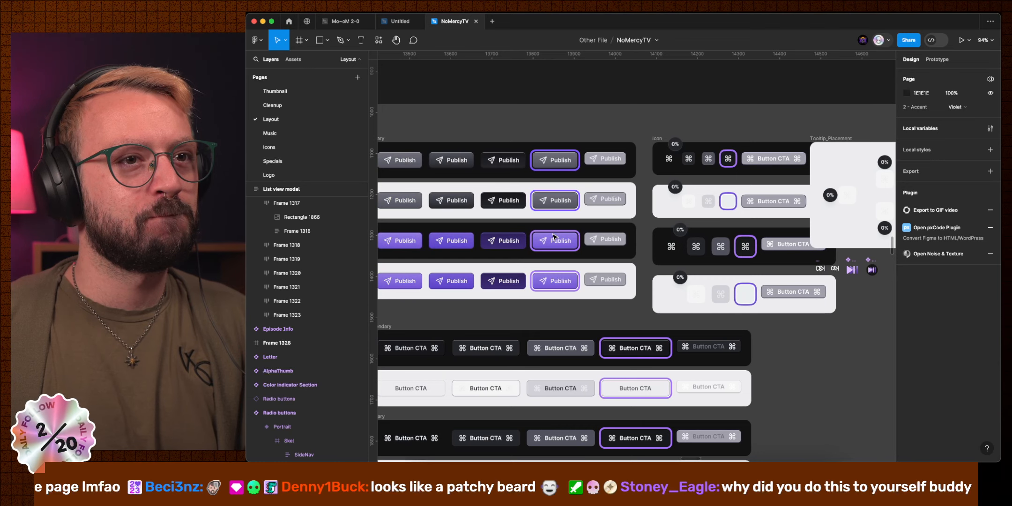
scroll(553, 236, right, 5)
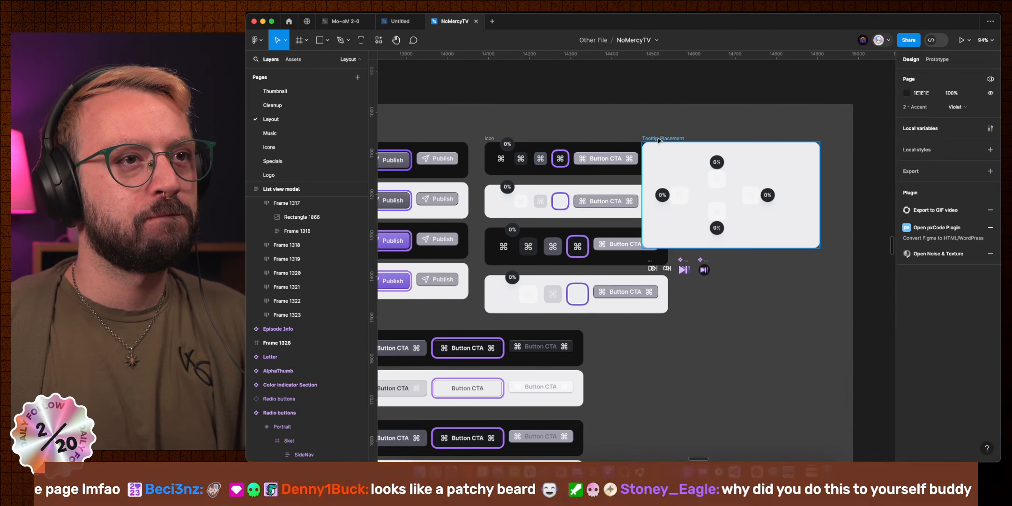
drag(659, 139, 727, 139)
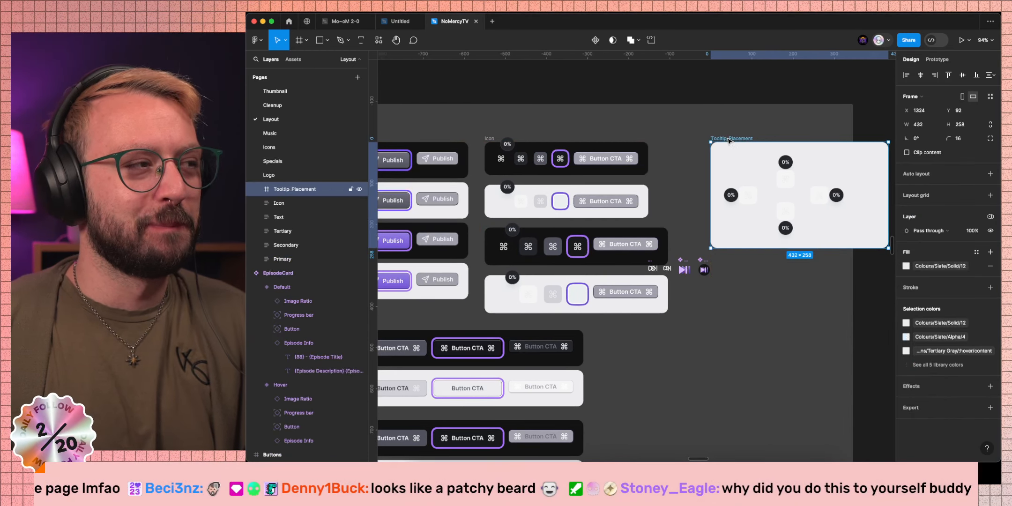
Move the Menu section straight up to Y 2230, directly beneath the List view modal
scroll(681, 191, down, 15)
scroll(655, 259, down, 5)
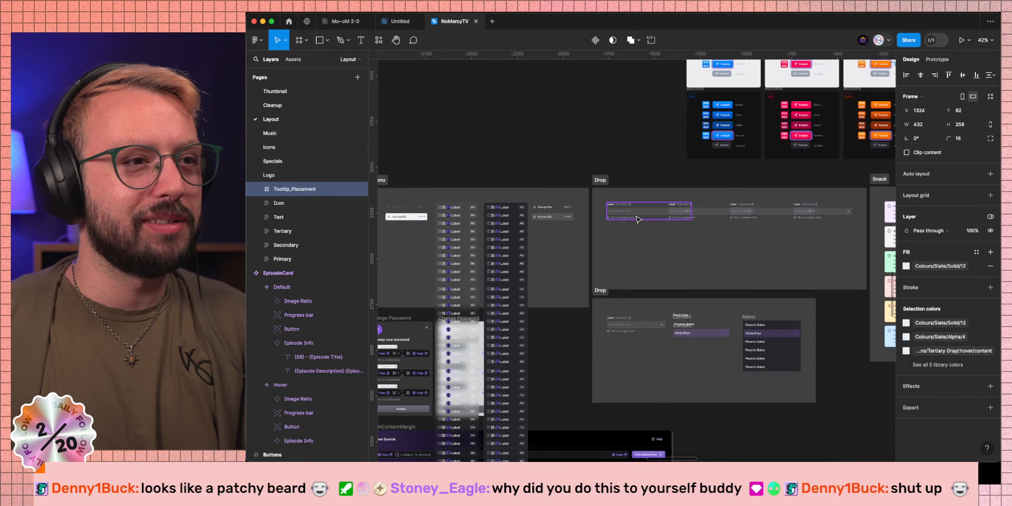
scroll(515, 205, down, 5)
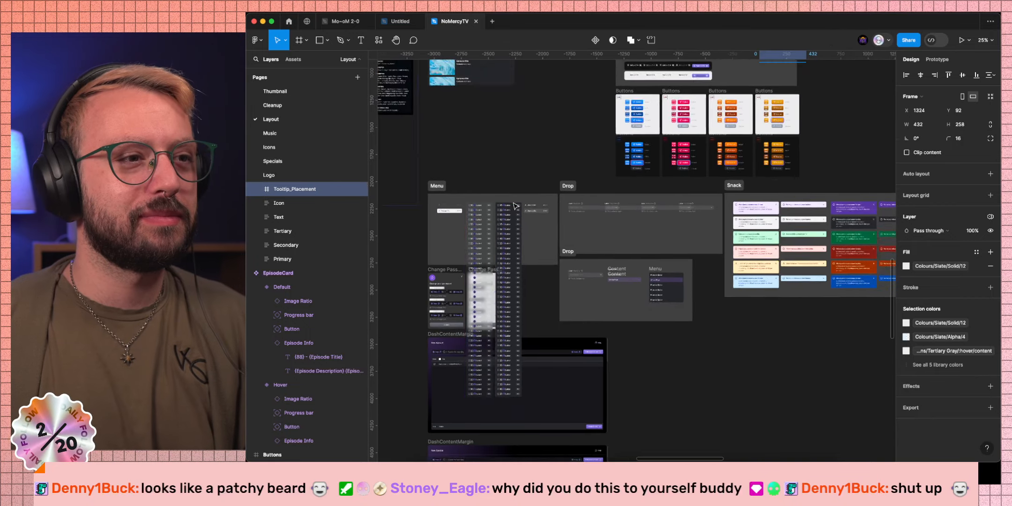
scroll(515, 205, down, 3)
scroll(515, 205, left, 3)
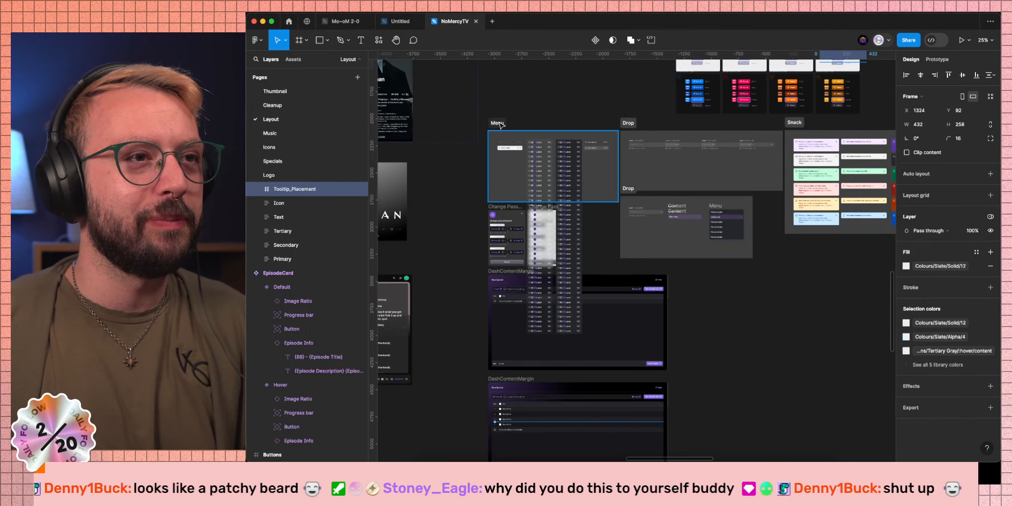
drag(500, 124, 501, 80)
scroll(540, 291, up, 4)
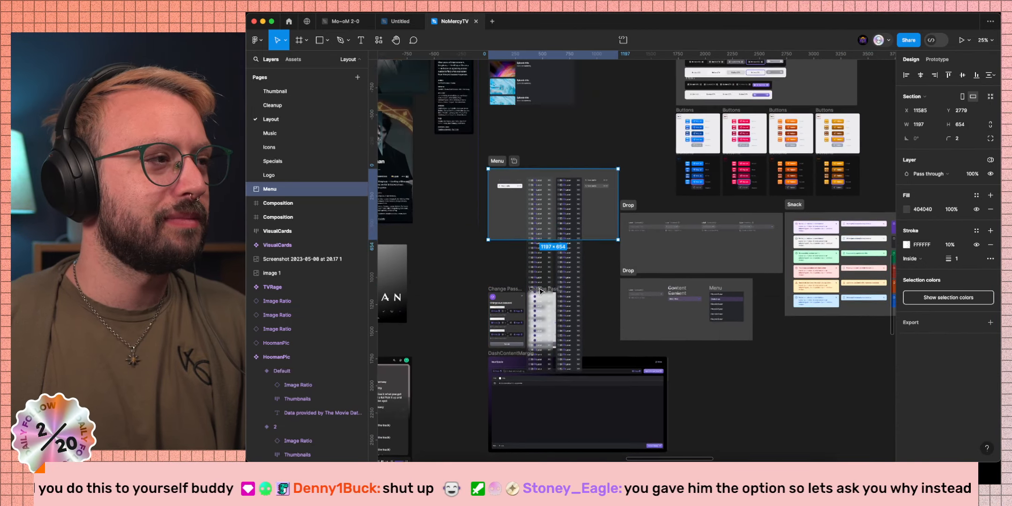
scroll(540, 290, up, 8)
drag(503, 320, 496, 277)
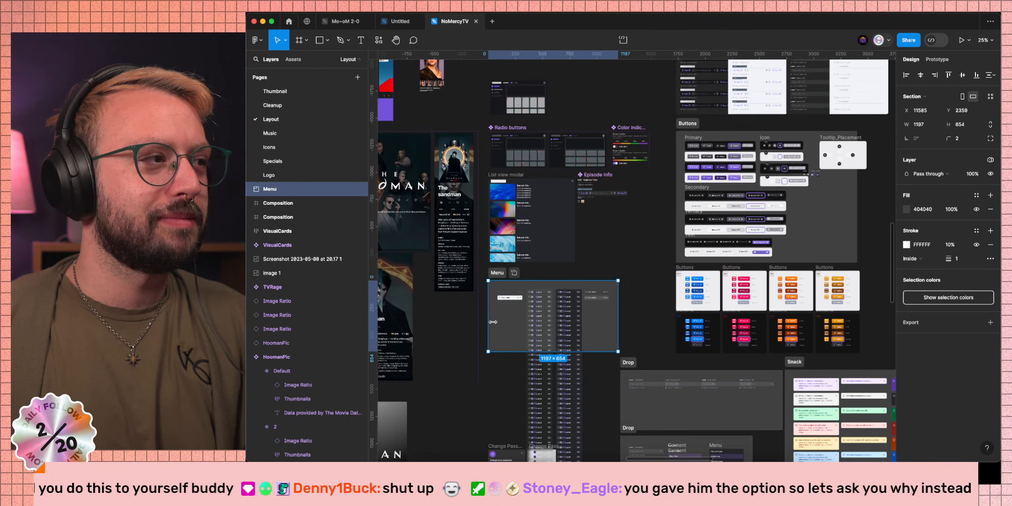
key(shift)
drag(512, 332, 512, 318)
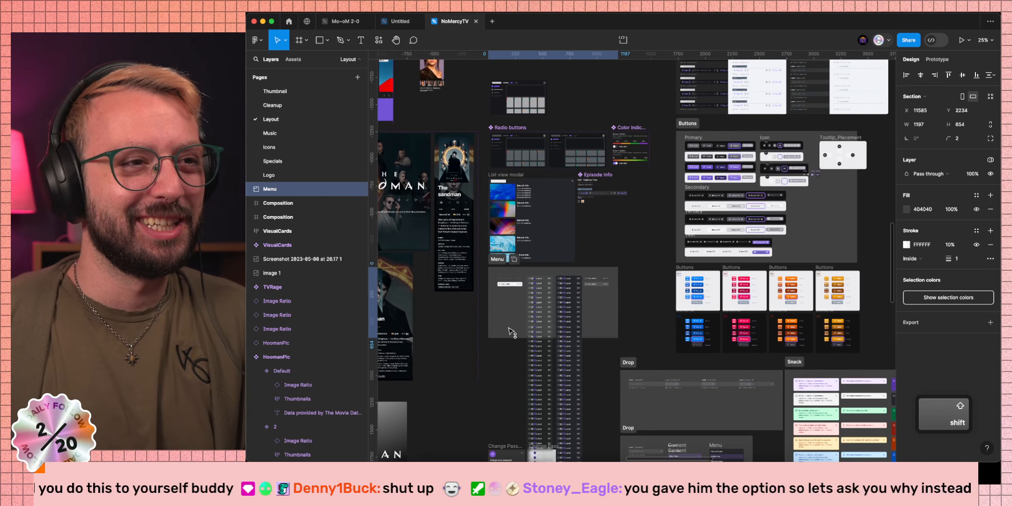
scroll(545, 352, down, 5)
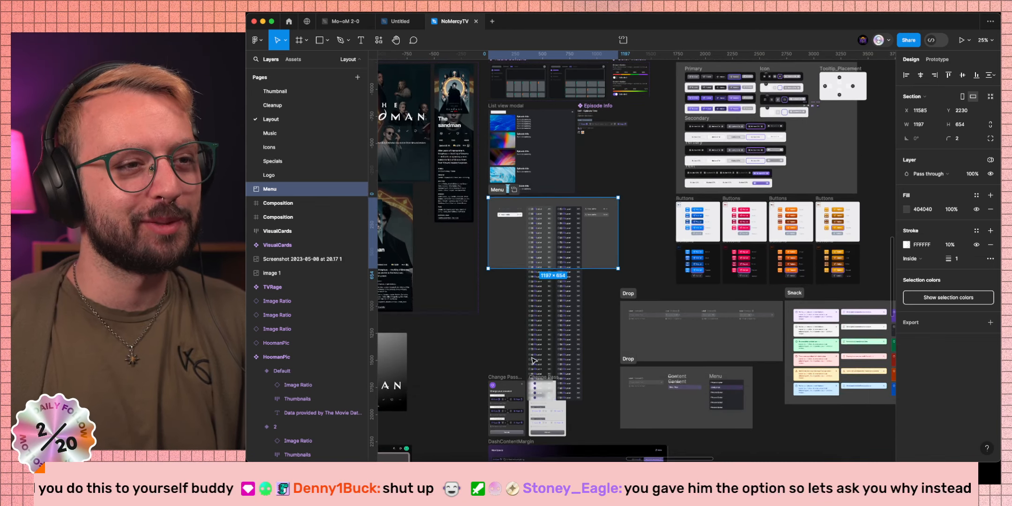
Shorten both tall Menu_Popover/Light menus in the Menu section by hiding all but the first list item group, and deselect them
click(532, 329)
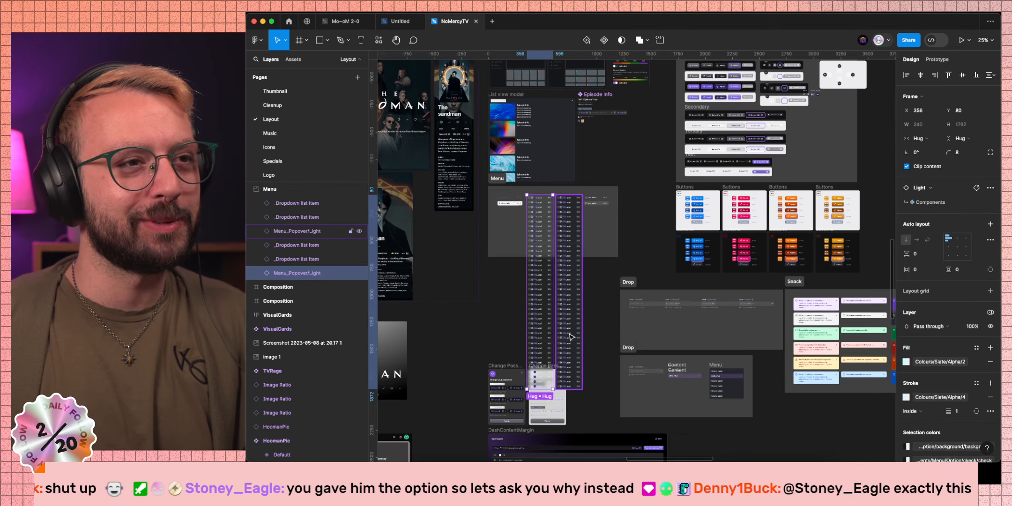
shift+click(569, 336)
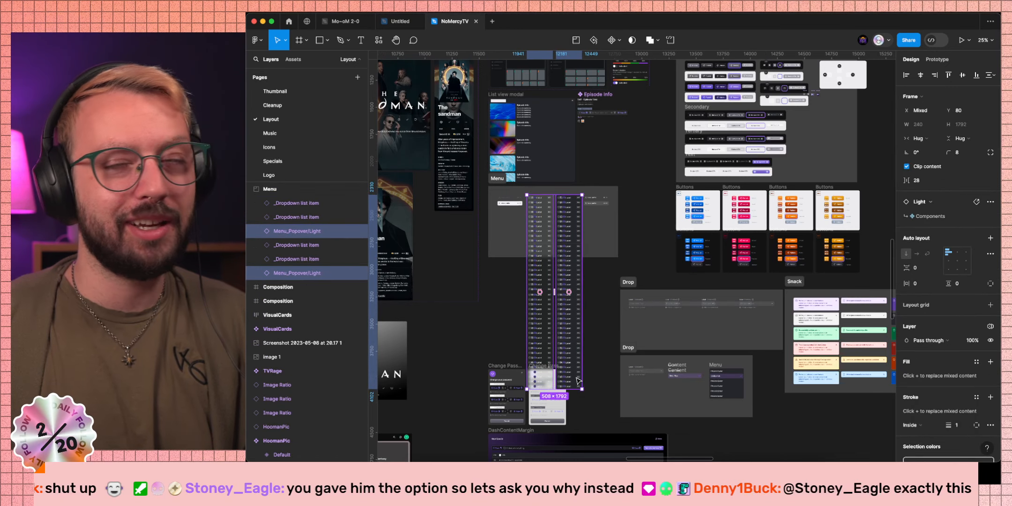
key(Return)
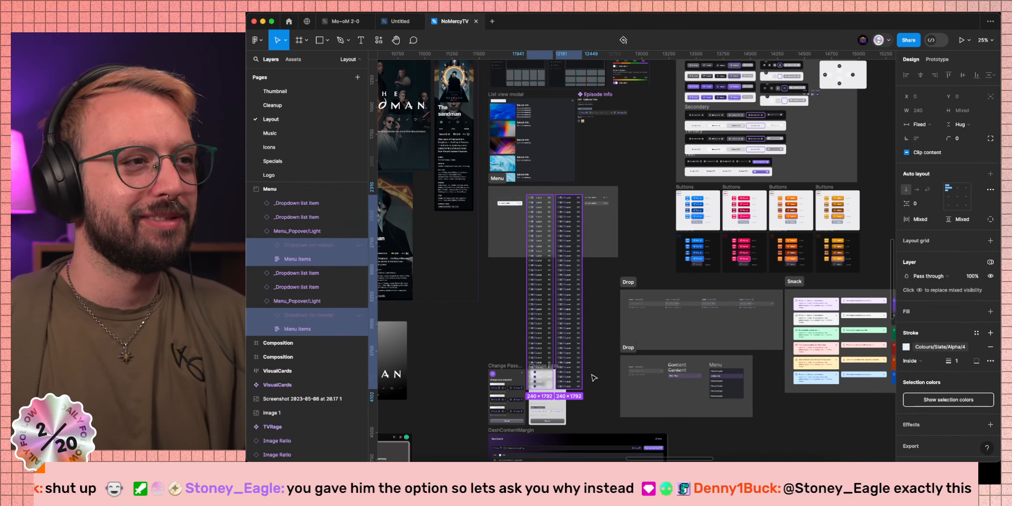
click(594, 378)
Examine the two Change Password dialogs and the New Special dashboard beneath them for input fields that need correcting
scroll(491, 407, up, 10)
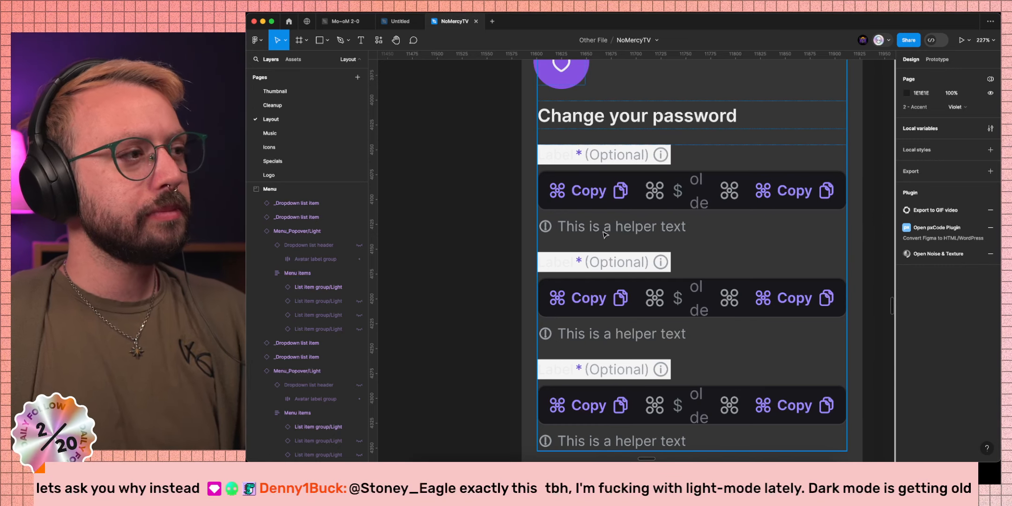
scroll(603, 251, down, 10)
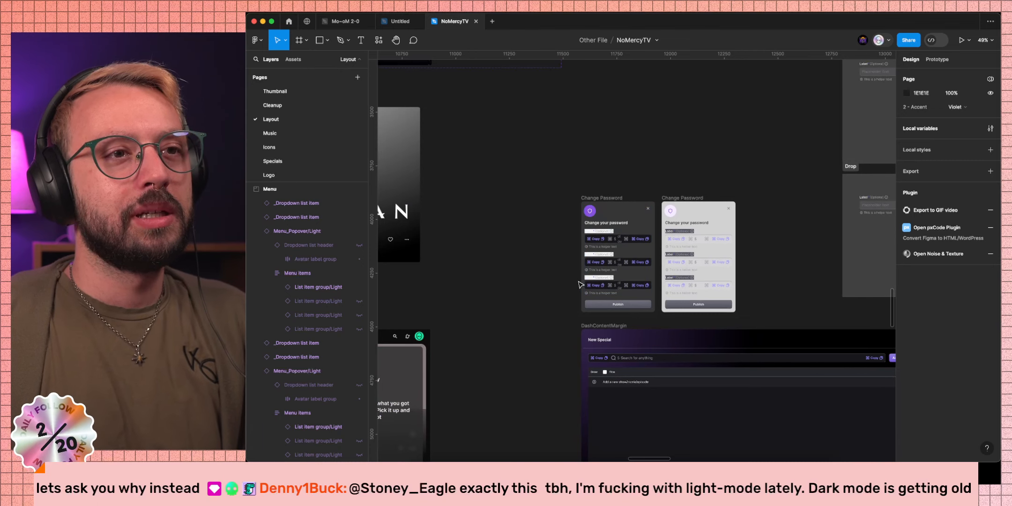
scroll(553, 273, down, 5)
scroll(553, 273, right, 4)
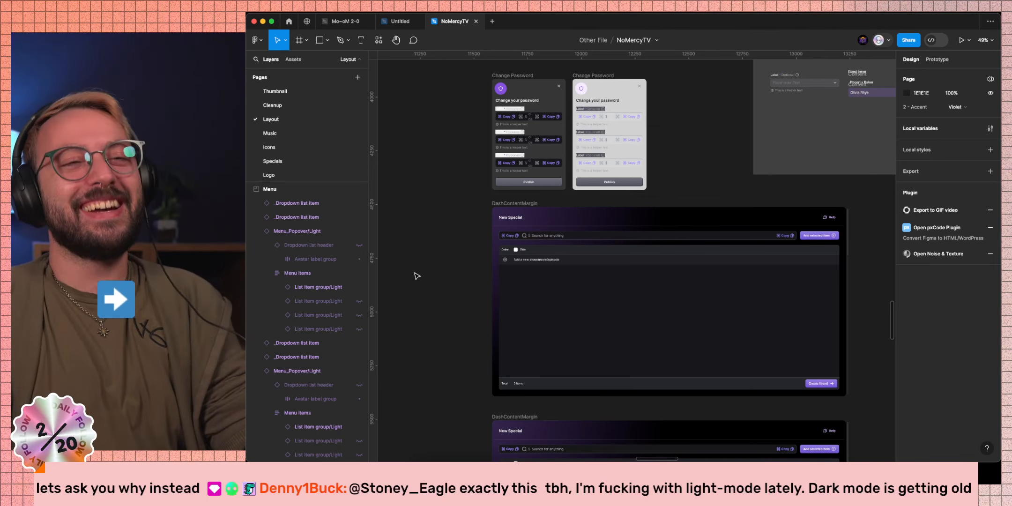
super+click(572, 323)
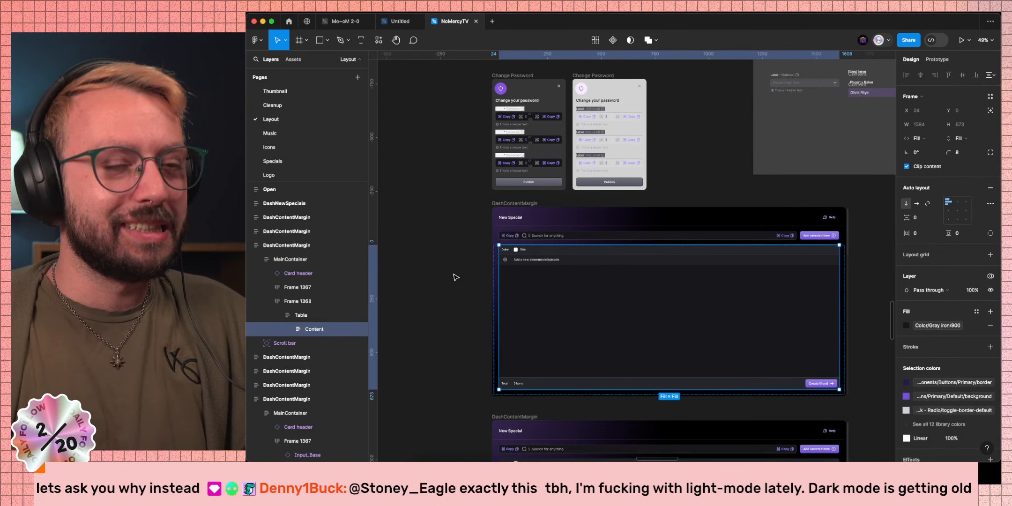
scroll(451, 278, up, 1)
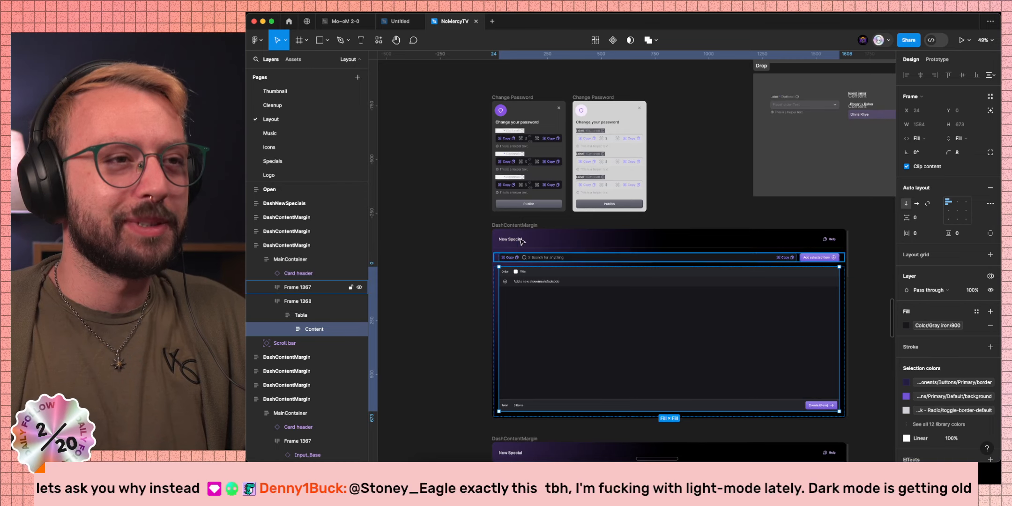
scroll(605, 200, up, 10)
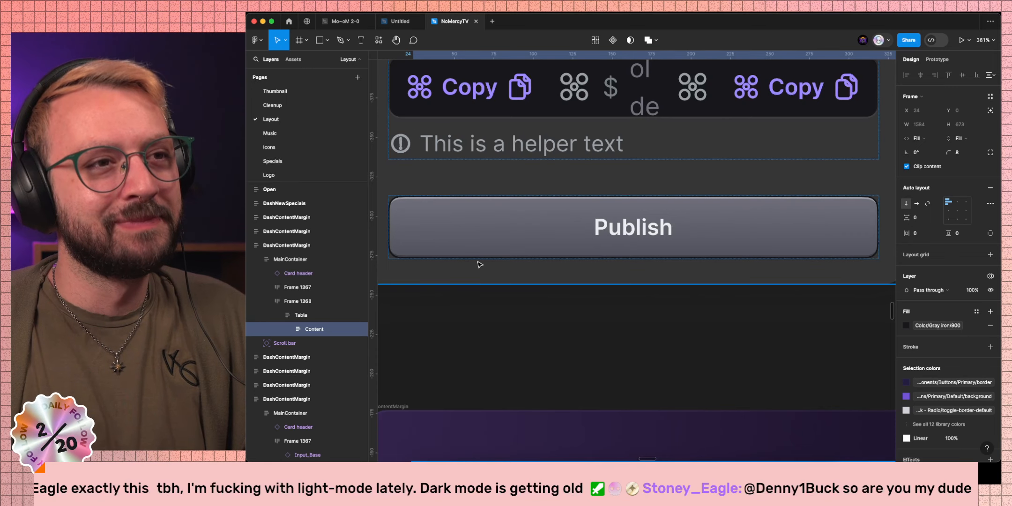
scroll(479, 264, down, 10)
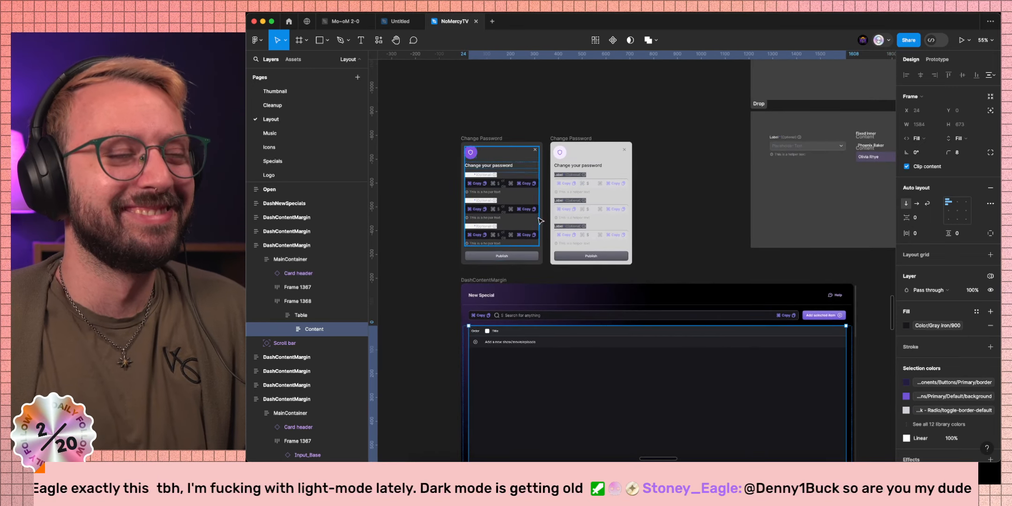
Turn off Left Button, Left Icon and Right Icon for all three Input_Base fields in the dark Change Password dialog
super+click(536, 184)
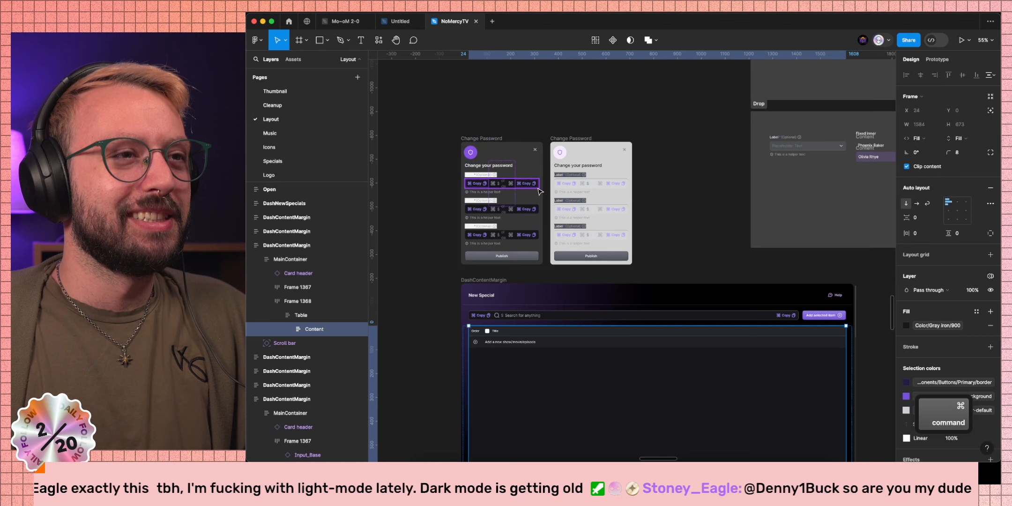
shift+super+click(539, 211)
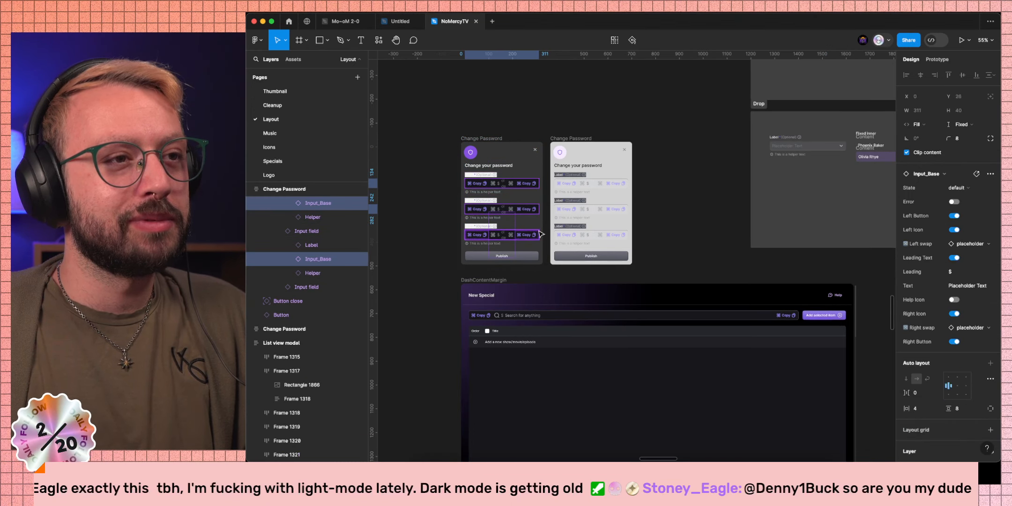
shift+super+click(539, 235)
key(shift)
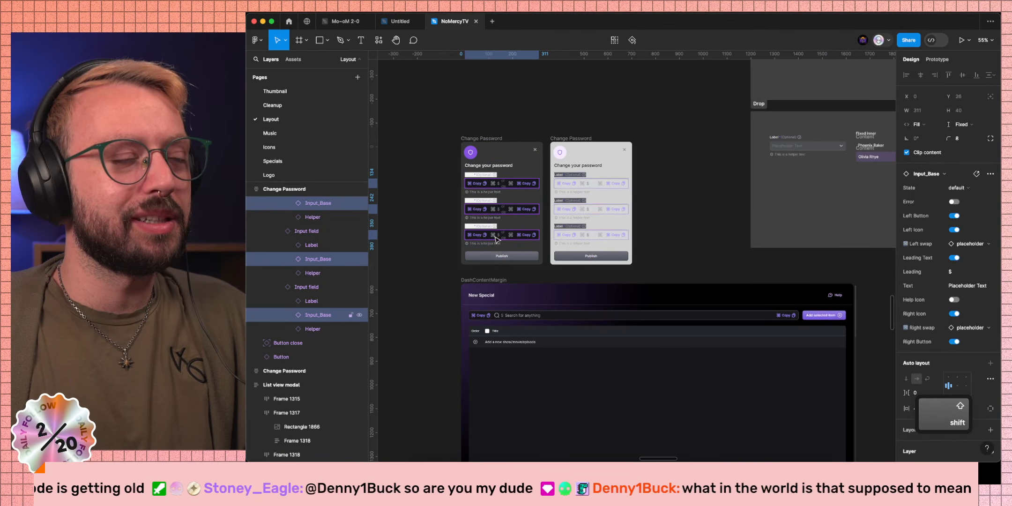
scroll(410, 202, up, 5)
click(953, 215)
click(954, 230)
click(954, 299)
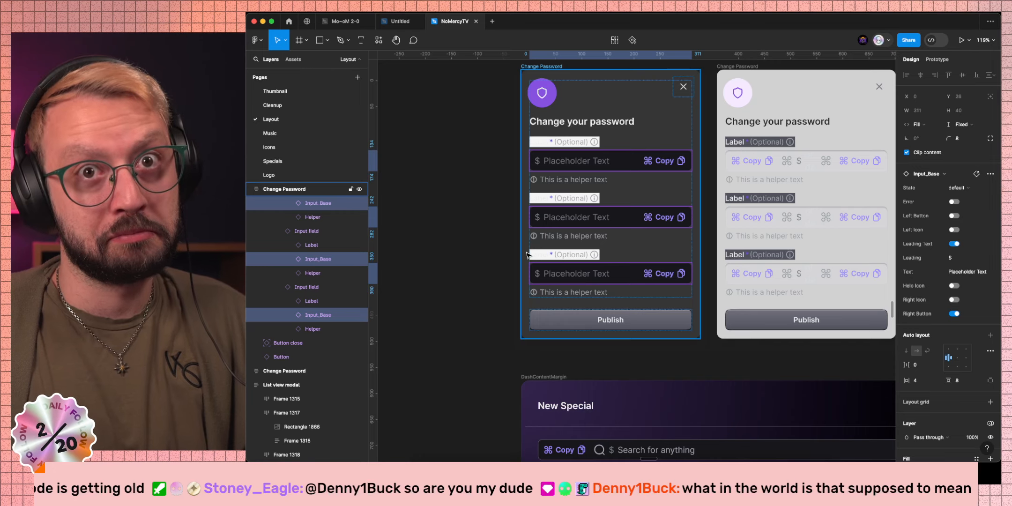
Bring the three Label instances in the dark Change Password dialog in line with their main component, removing the white background
double_click(539, 254)
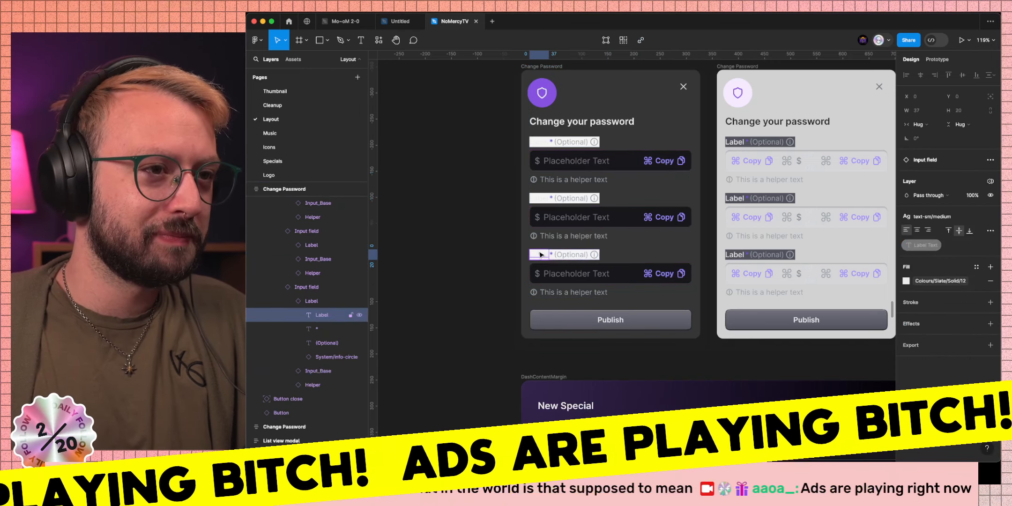
shift+super+click(533, 199)
shift+super+click(537, 145)
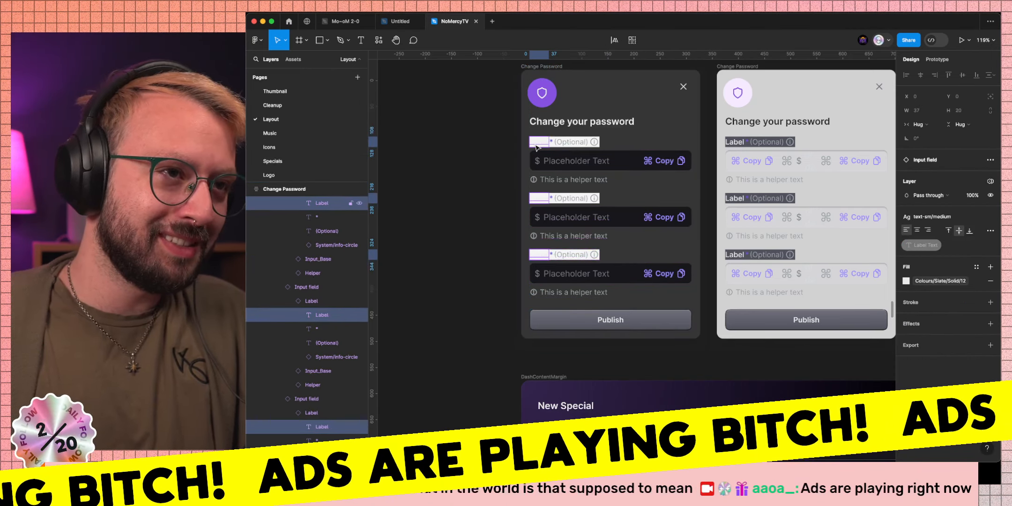
key(shift+Return)
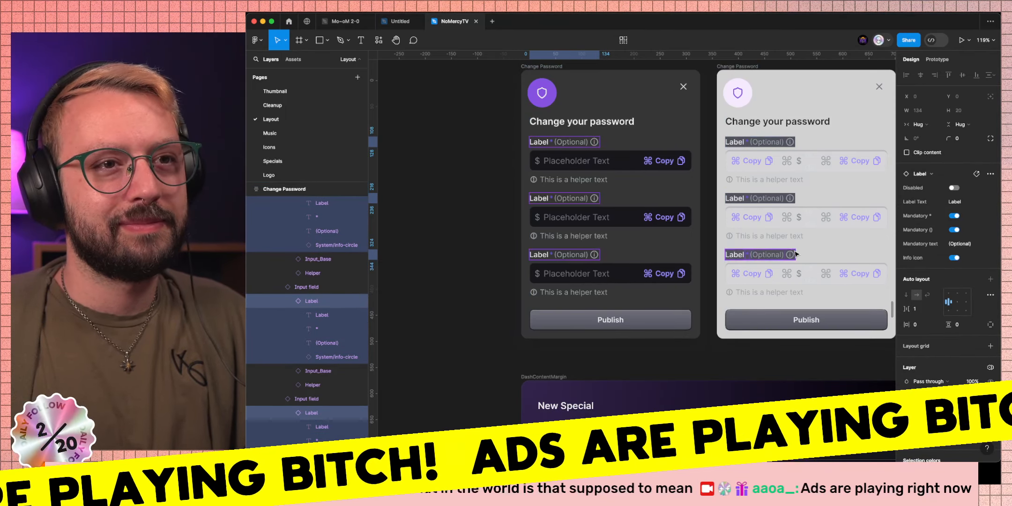
Bring the three Label instances in the light Change Password dialog in line with their main component, removing the dark background
super+click(759, 254)
shift+super+click(794, 198)
shift+super+click(759, 142)
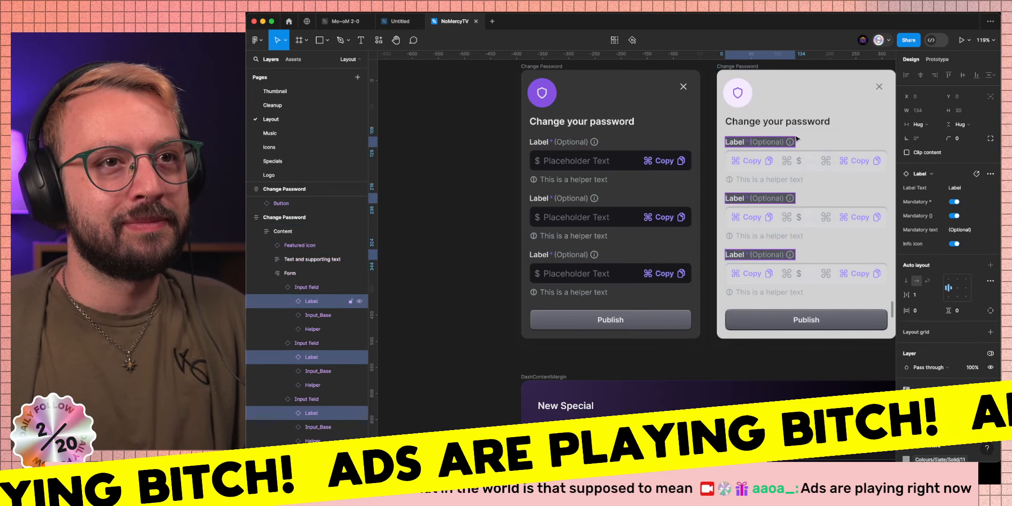
click(632, 40)
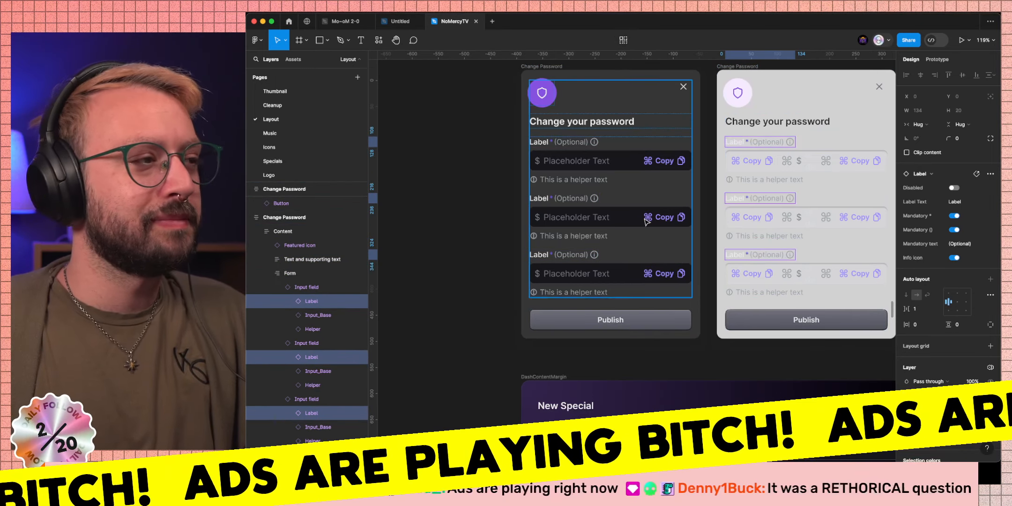
Turn off Left Button, Left Icon, Leading Text and Right Icon for all three Input_Base fields in the light Change Password dialog
click(884, 155)
shift+super+click(886, 213)
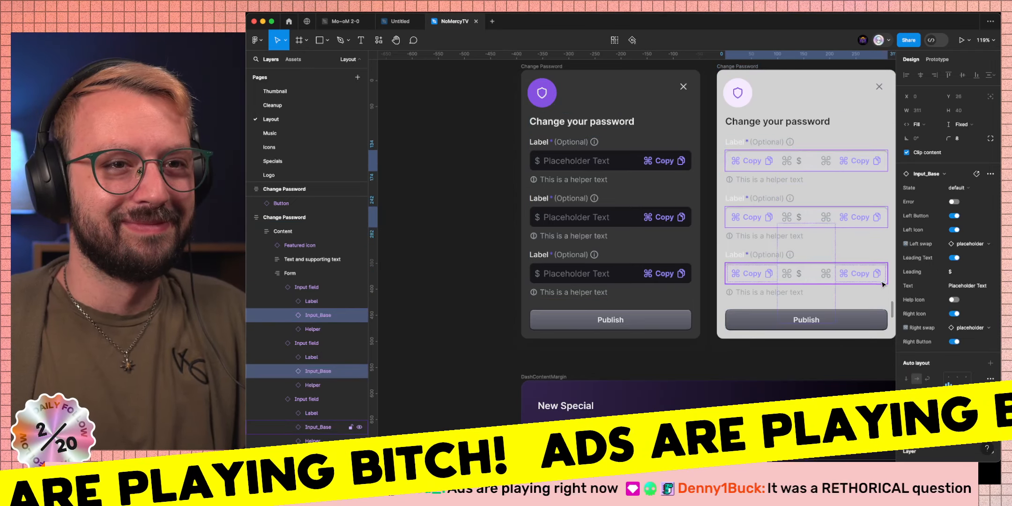
shift+super+click(886, 268)
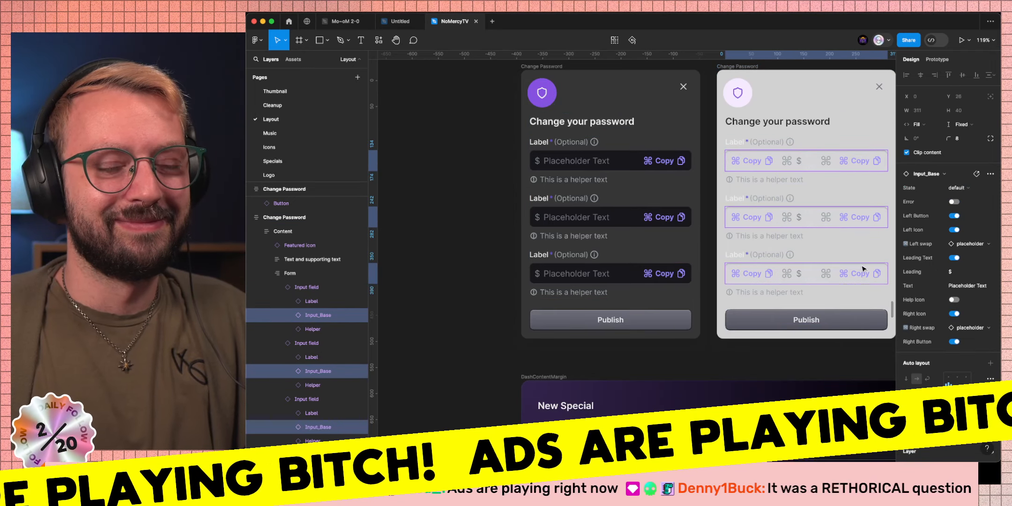
click(954, 216)
click(954, 230)
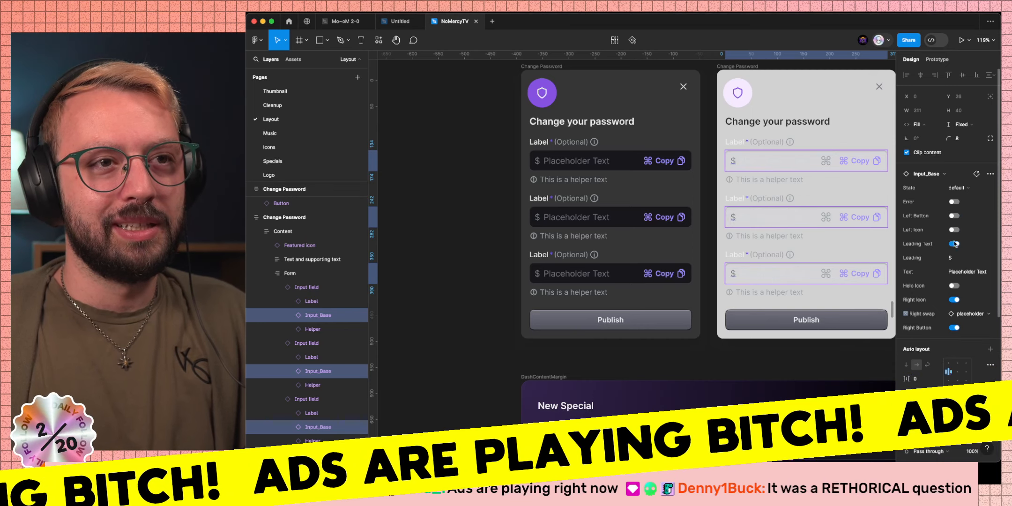
click(954, 243)
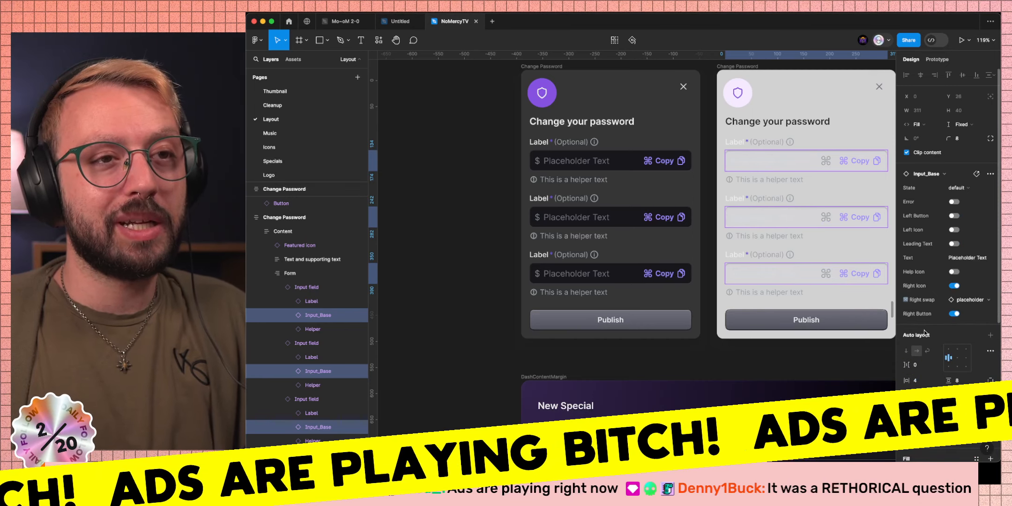
click(954, 286)
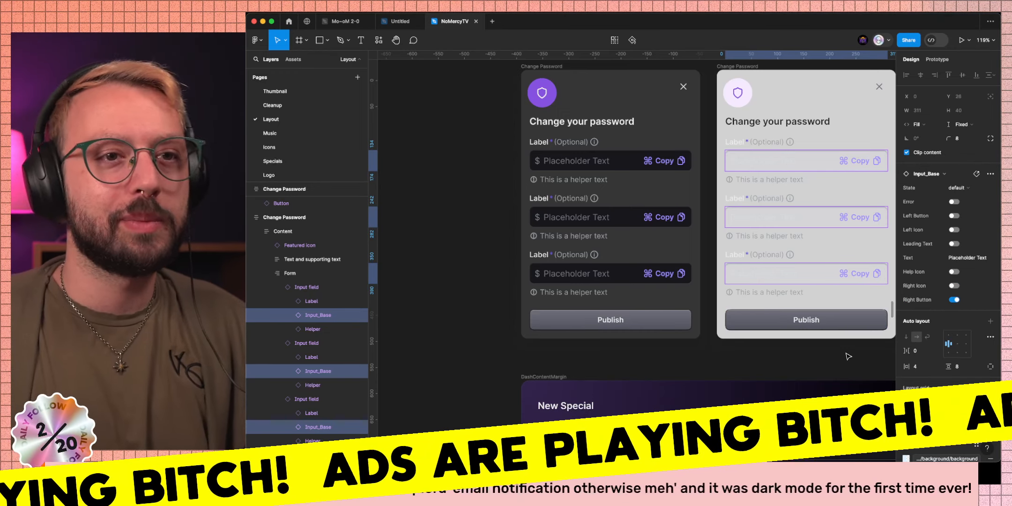
scroll(838, 220, right, 4)
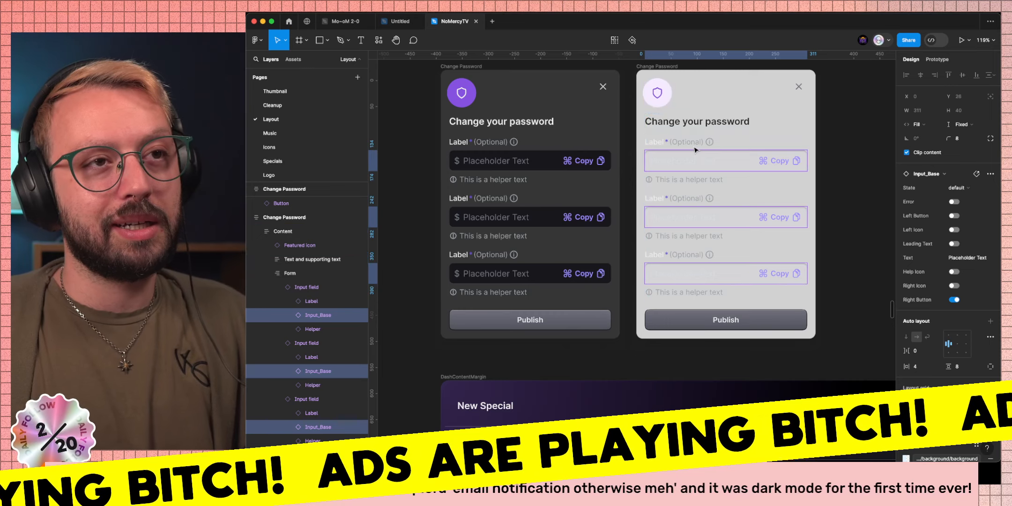
click(650, 76)
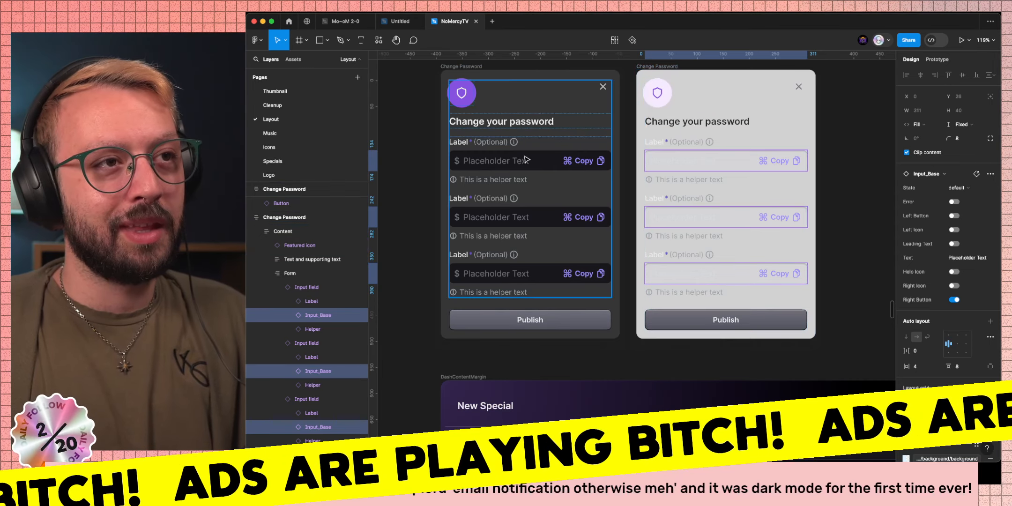
click(704, 241)
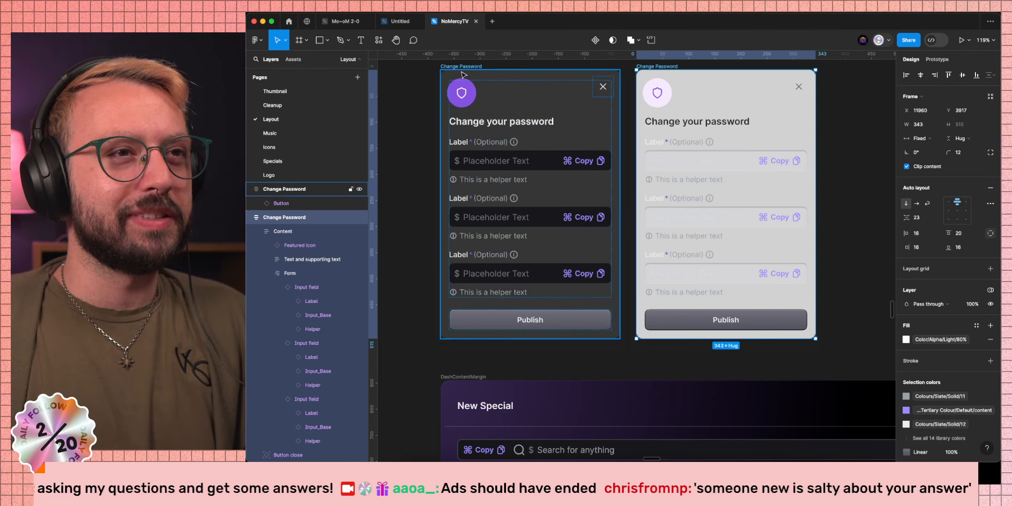
super+click(472, 98)
scroll(471, 212, down, 5)
click(441, 182)
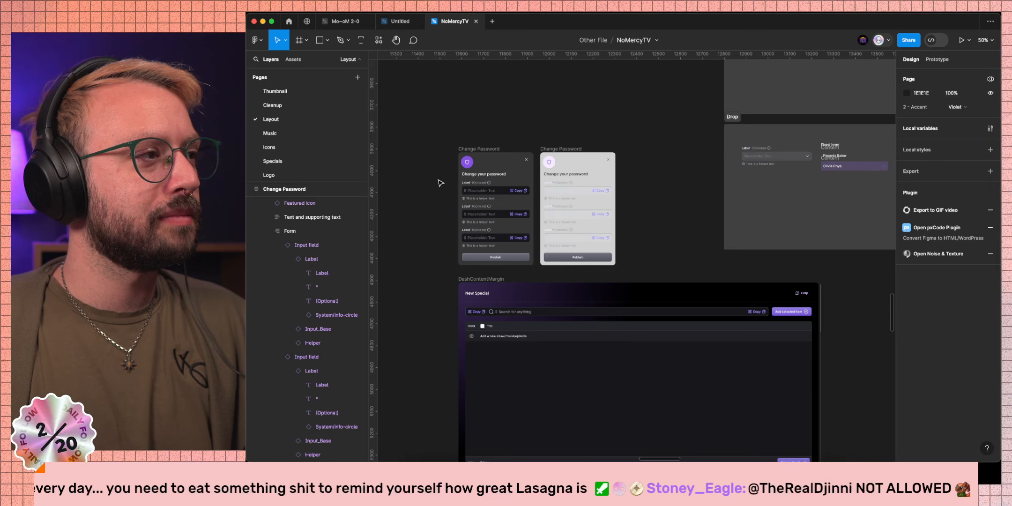